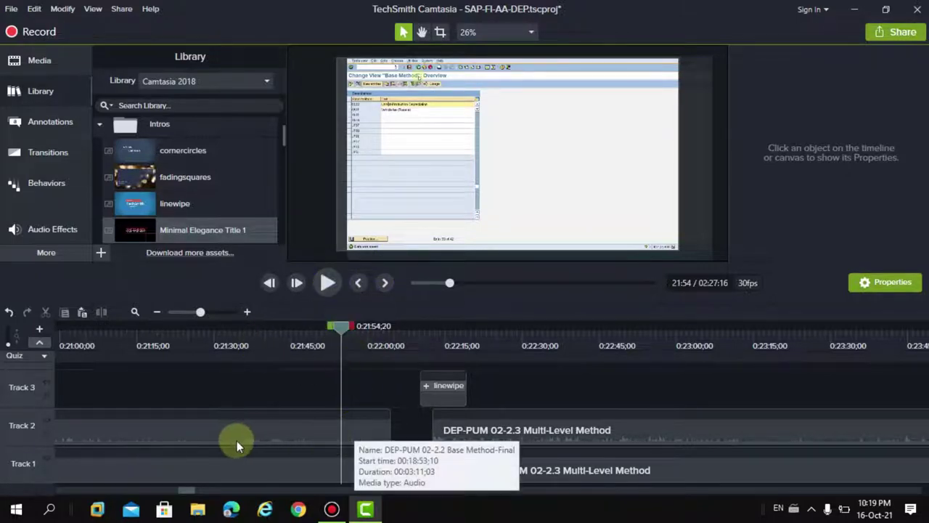
# Disable Track 2 in the timeline near the end of the Base Method-Final clip.
pyautogui.moveTo(186, 491); pyautogui.dragTo(181, 489)
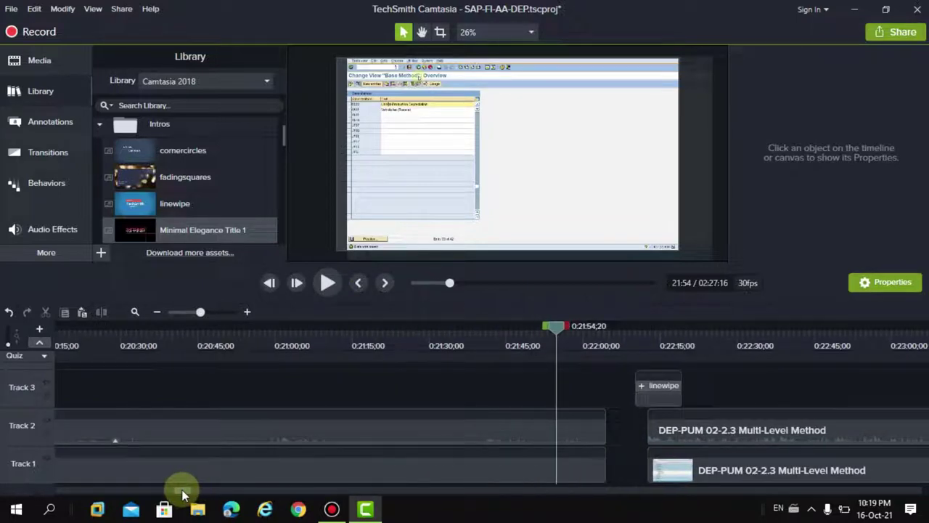
pyautogui.click(156, 312)
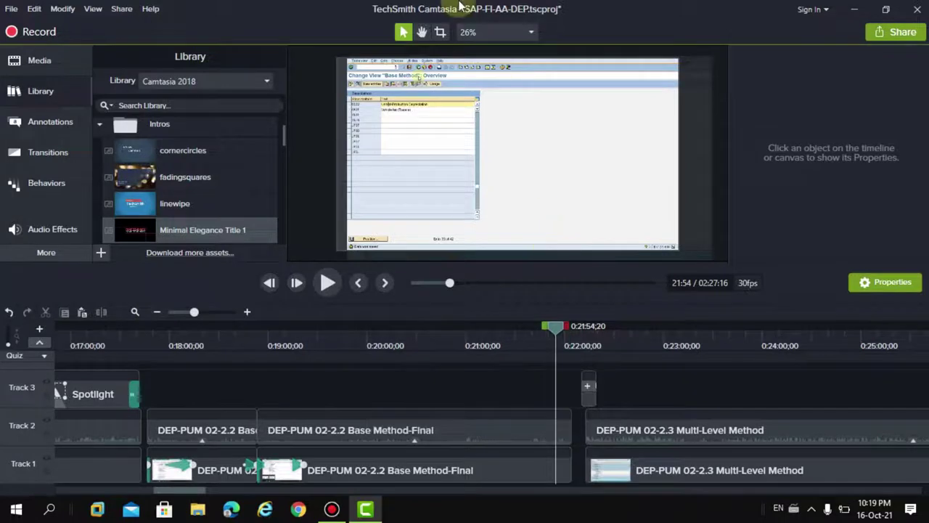
pyautogui.hotkey('ctrl', '=')
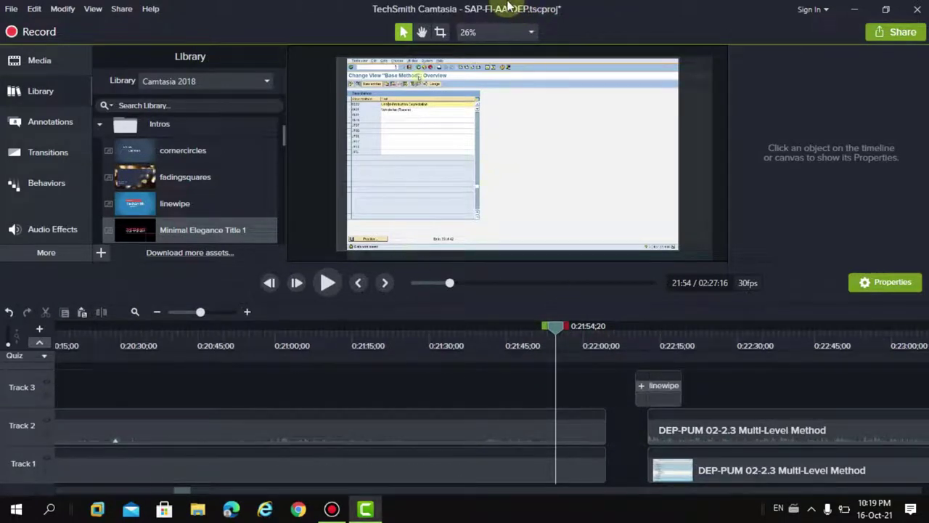
pyautogui.moveTo(508, 7)
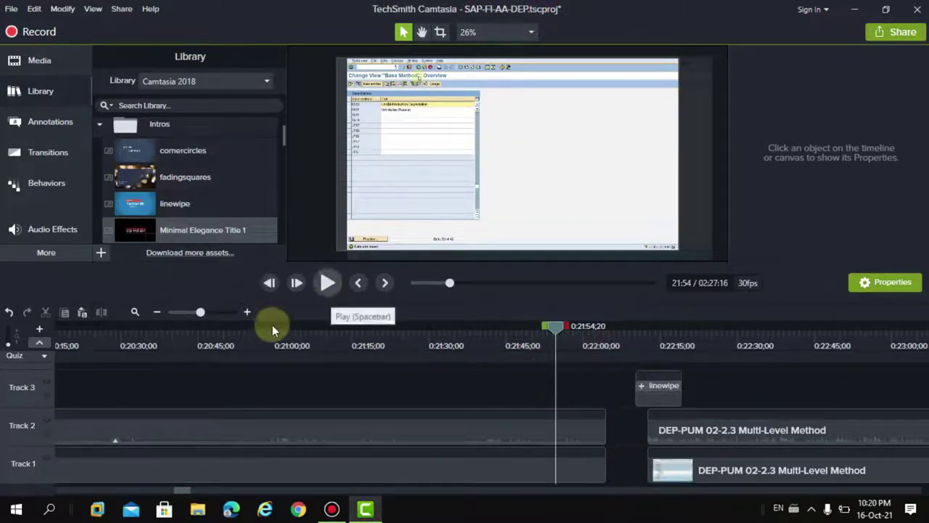
pyautogui.click(46, 432)
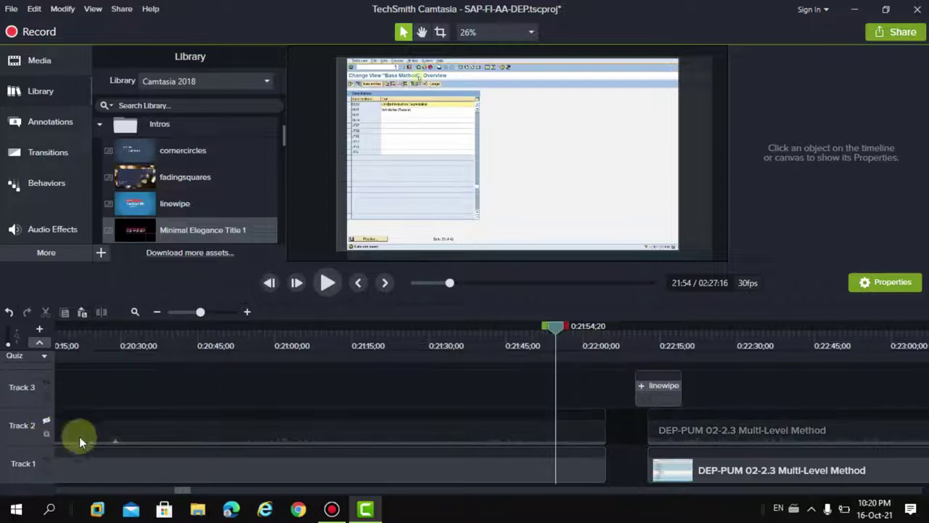
# Play the end of the Base Method-Final clip on Track 1 and return the playhead to about 0:21:59.
pyautogui.click(328, 282)
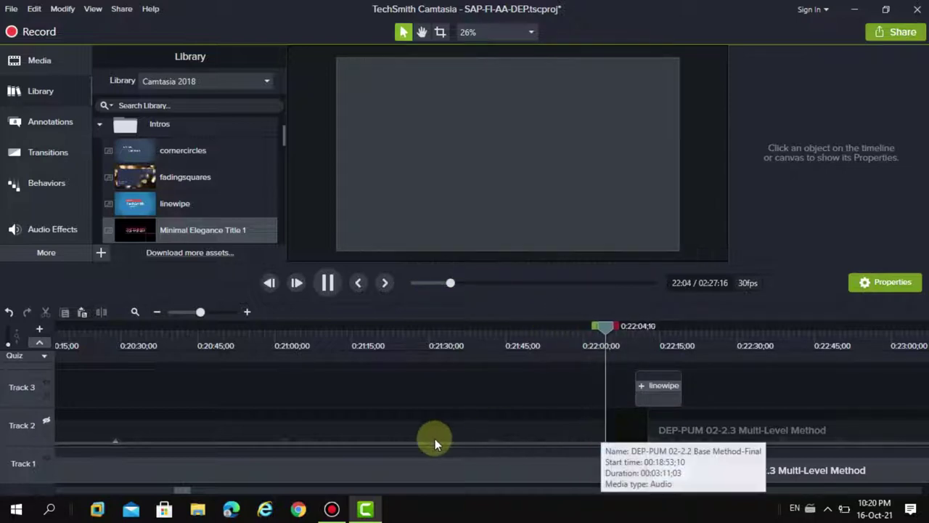
pyautogui.click(328, 283)
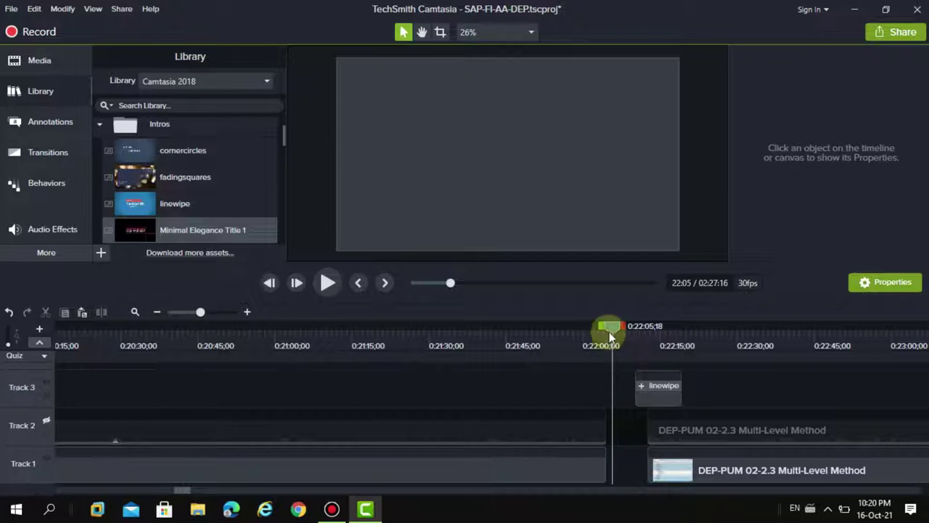
pyautogui.moveTo(613, 323); pyautogui.dragTo(578, 328)
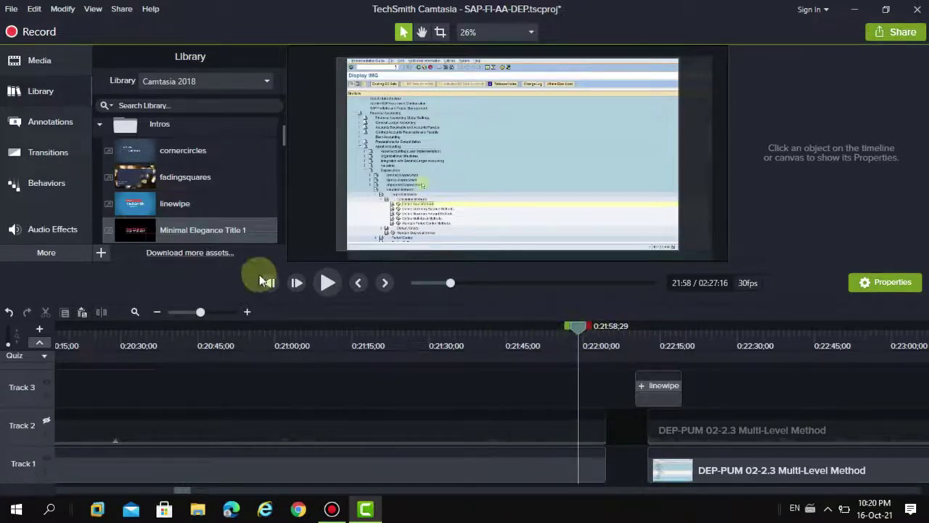
# Show the available transitions and select the Base Method-Final video clip on Track 1.
pyautogui.click(42, 151)
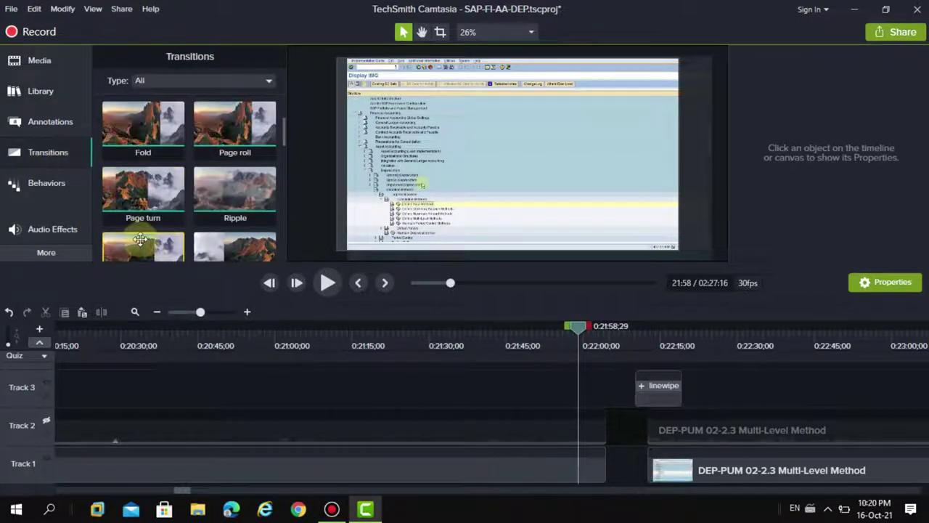
pyautogui.click(468, 477)
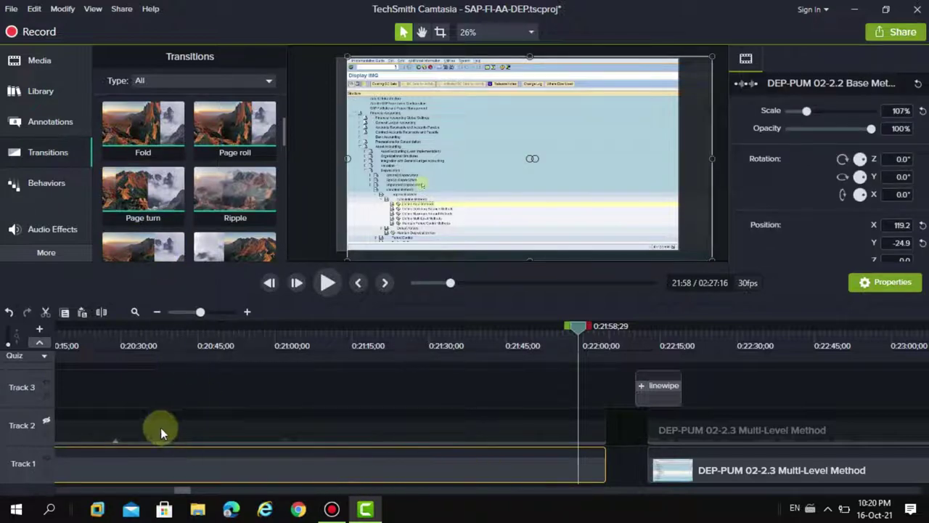
pyautogui.rightClick(141, 459)
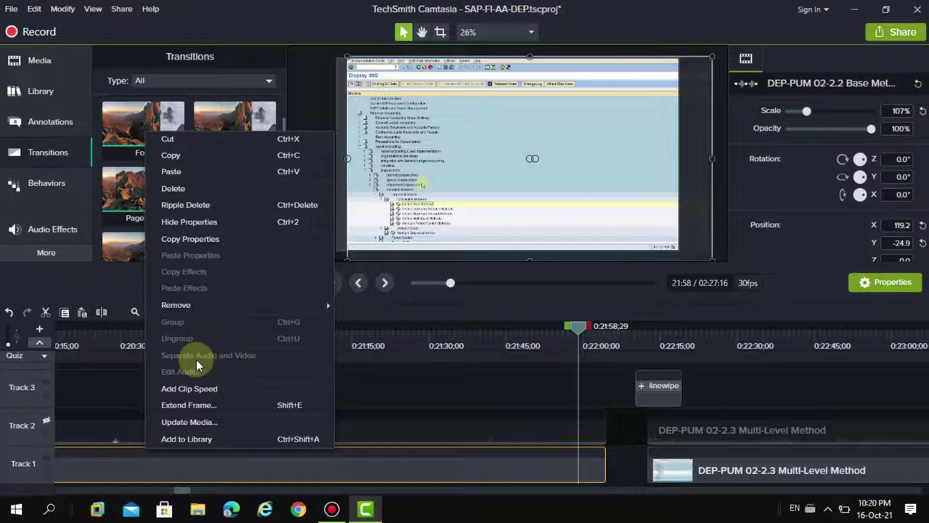
pyautogui.click(101, 457)
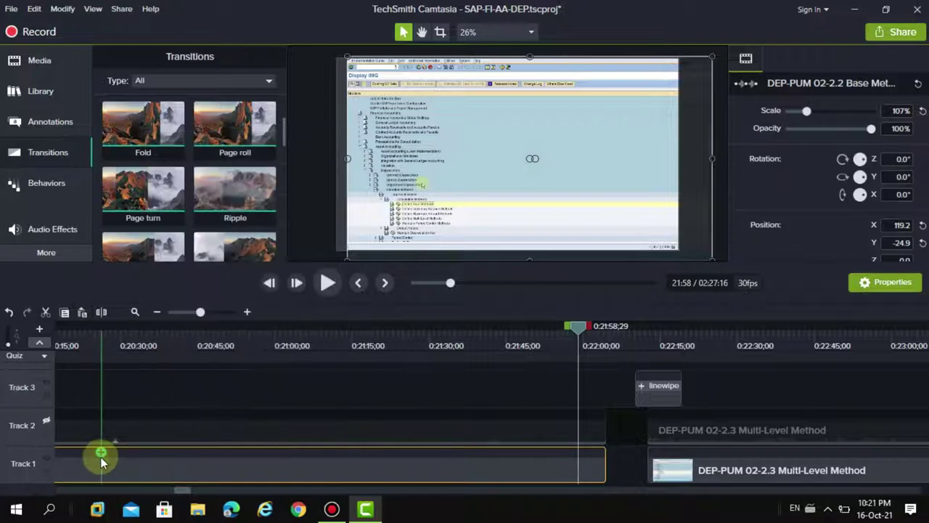
pyautogui.hotkey('shift', 'q')
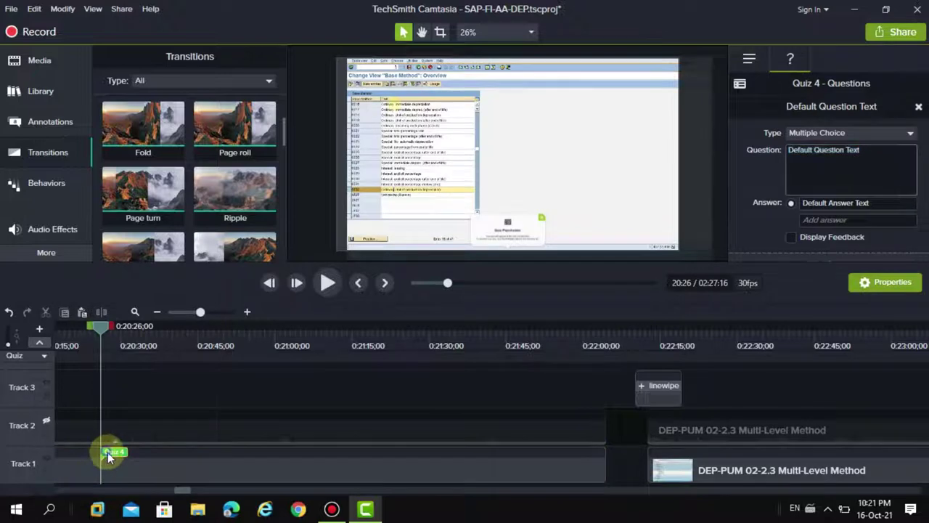
pyautogui.rightClick(108, 452)
pyautogui.click(130, 436)
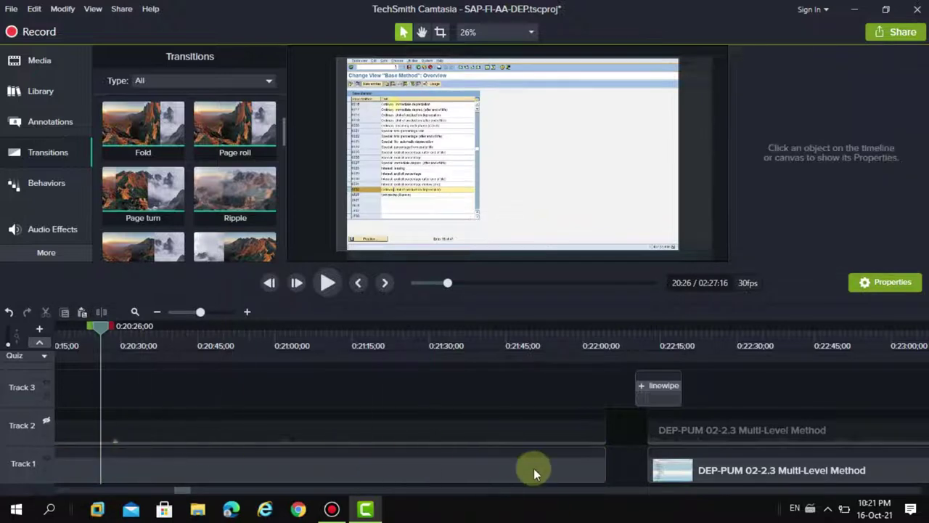
# Add the Page turn transition to the end of the Base Method-Final video clip on Track 1.
pyautogui.click(596, 469)
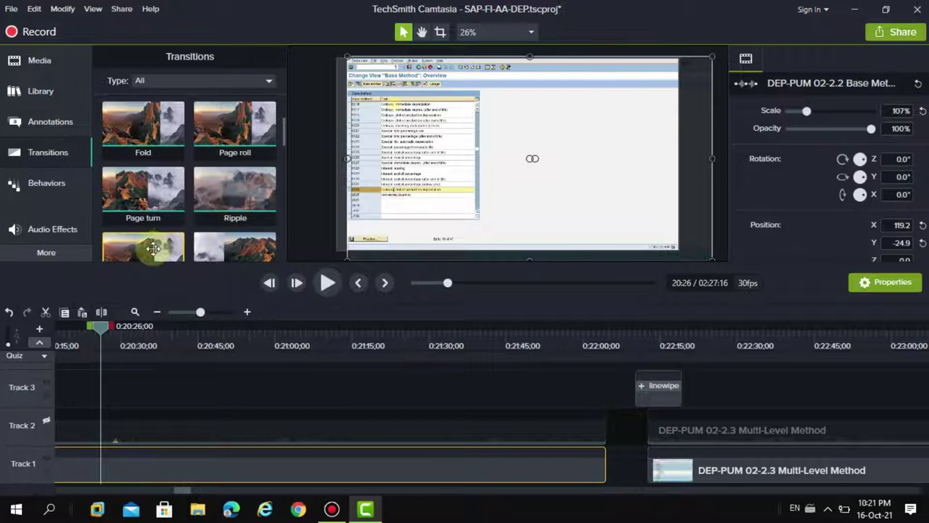
pyautogui.scroll(-1, 151, 248)
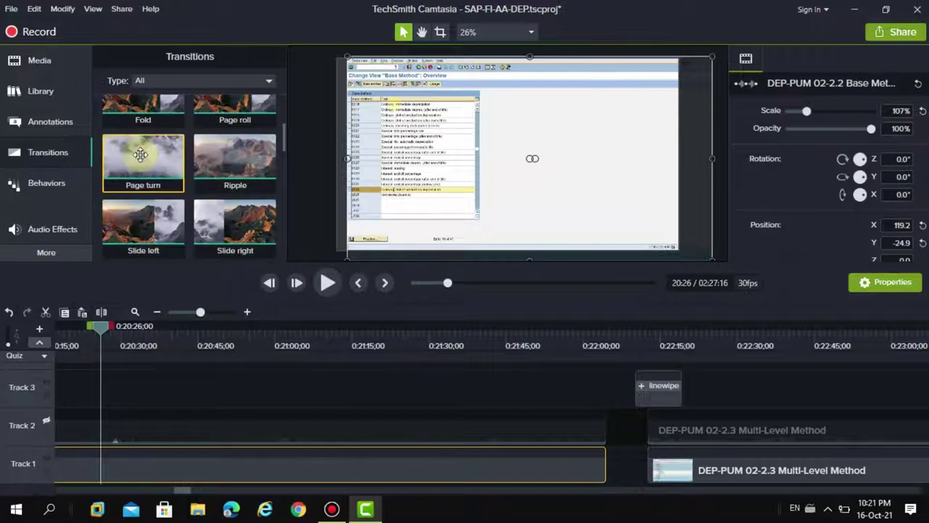
pyautogui.moveTo(140, 154)
pyautogui.mouseDown()
pyautogui.moveTo(456, 339)
pyautogui.moveTo(577, 461)
pyautogui.moveTo(606, 468)
pyautogui.moveTo(502, 453)
pyautogui.moveTo(520, 451)
pyautogui.mouseUp()
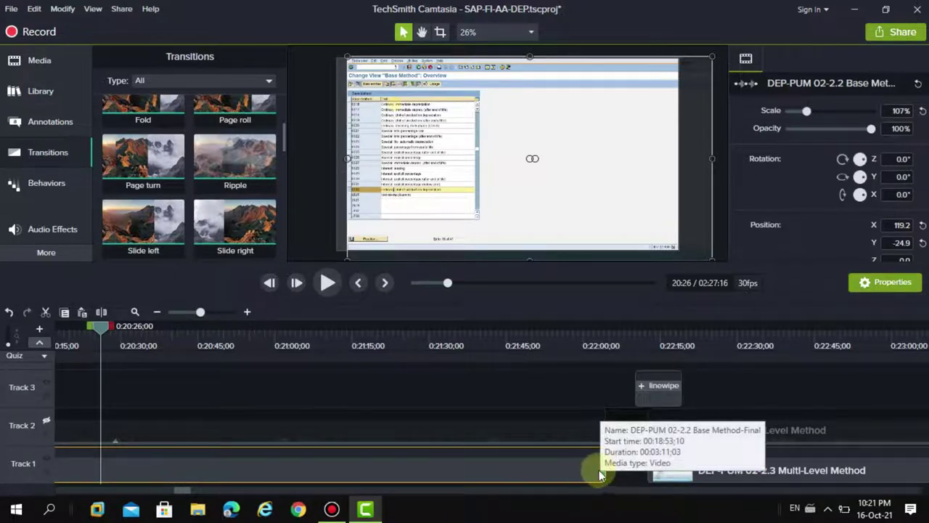
# Preview the Page turn transition by playing the clip's end from about 0:22:00.
pyautogui.moveTo(102, 327); pyautogui.dragTo(588, 341)
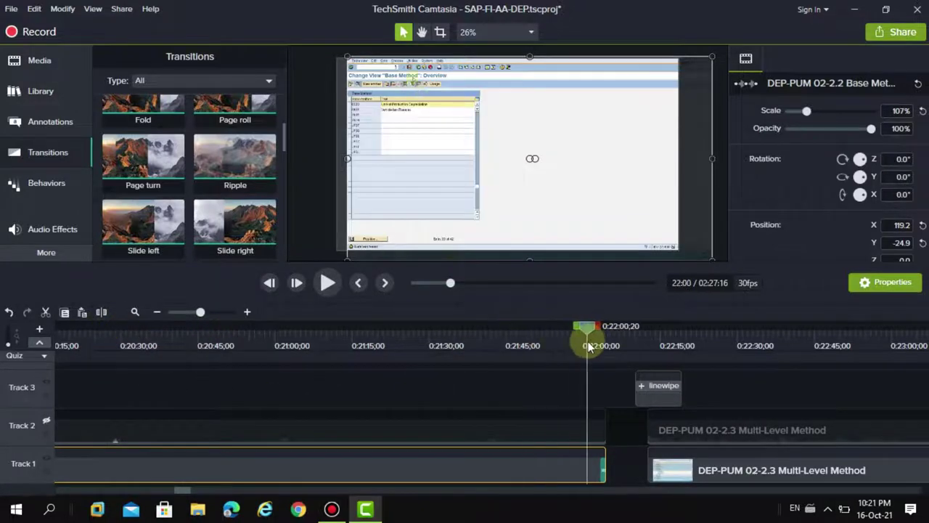
pyautogui.click(326, 285)
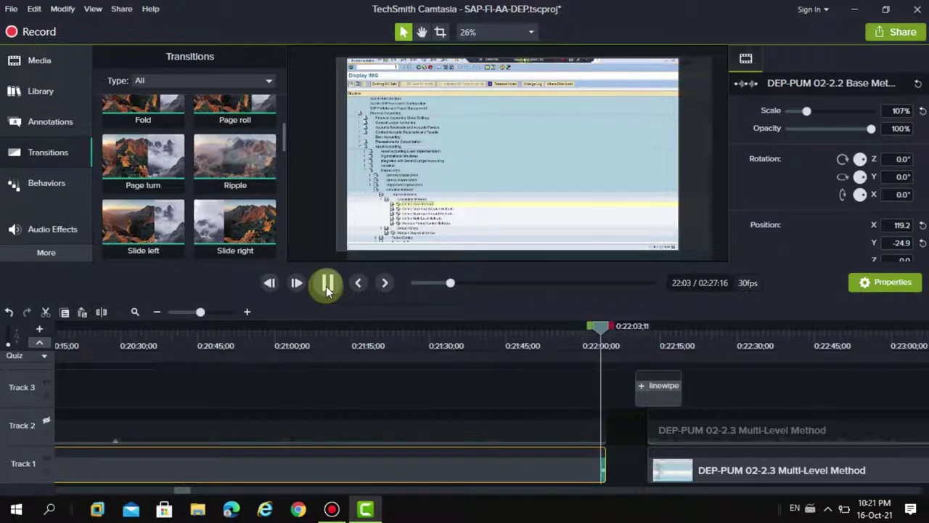
pyautogui.click(326, 285)
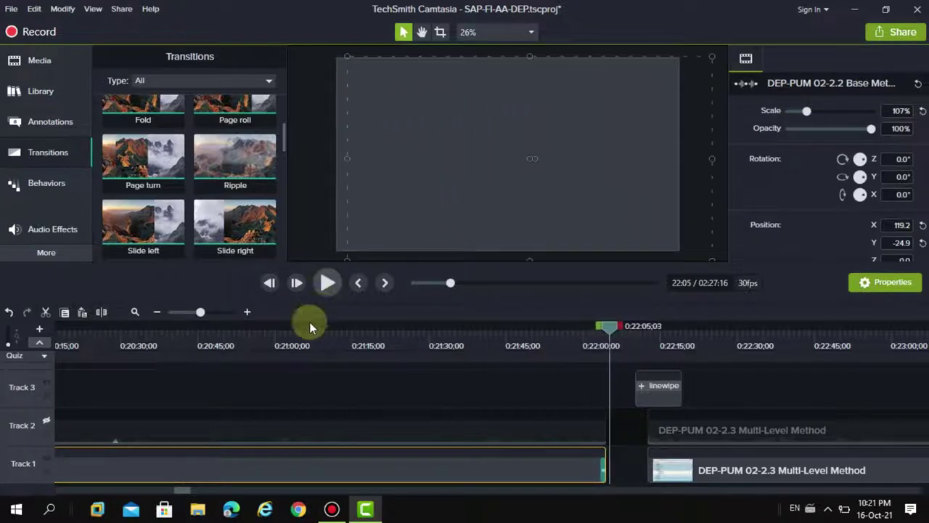
# Lengthen the Page turn transition by moving its start slightly earlier on the Base Method-Final clip.
pyautogui.click(246, 312)
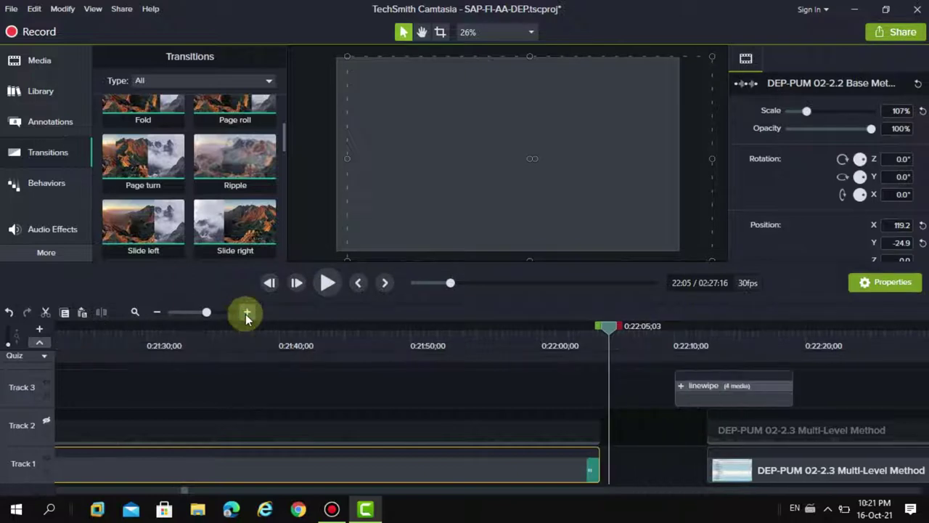
pyautogui.moveTo(608, 328); pyautogui.dragTo(549, 332)
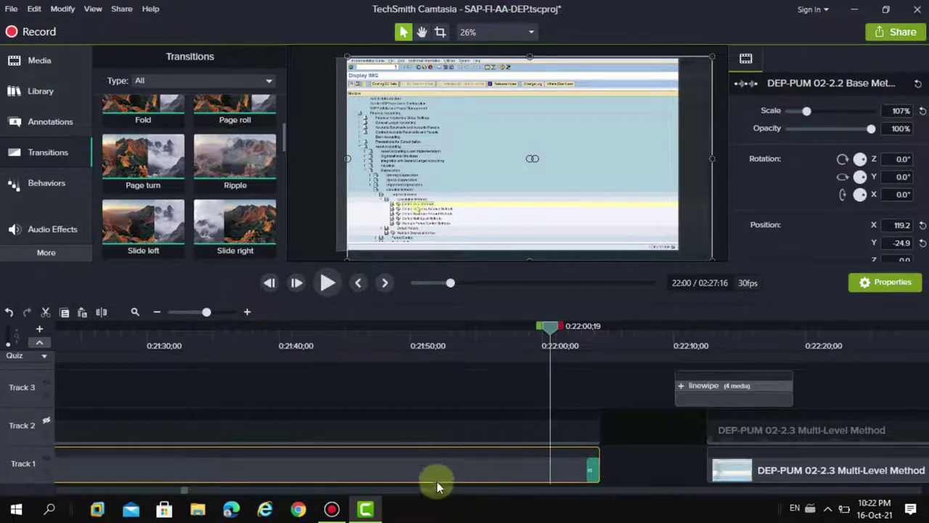
pyautogui.click(595, 472)
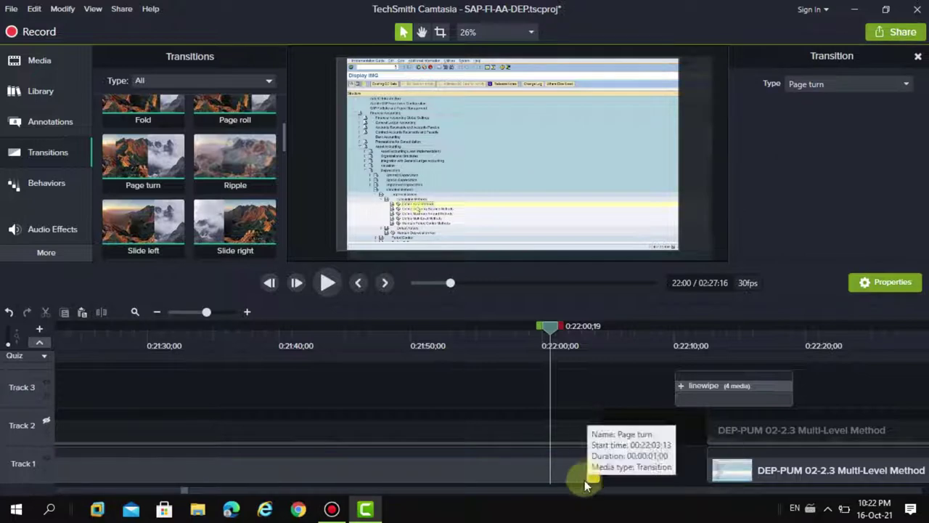
pyautogui.moveTo(588, 473); pyautogui.dragTo(580, 473)
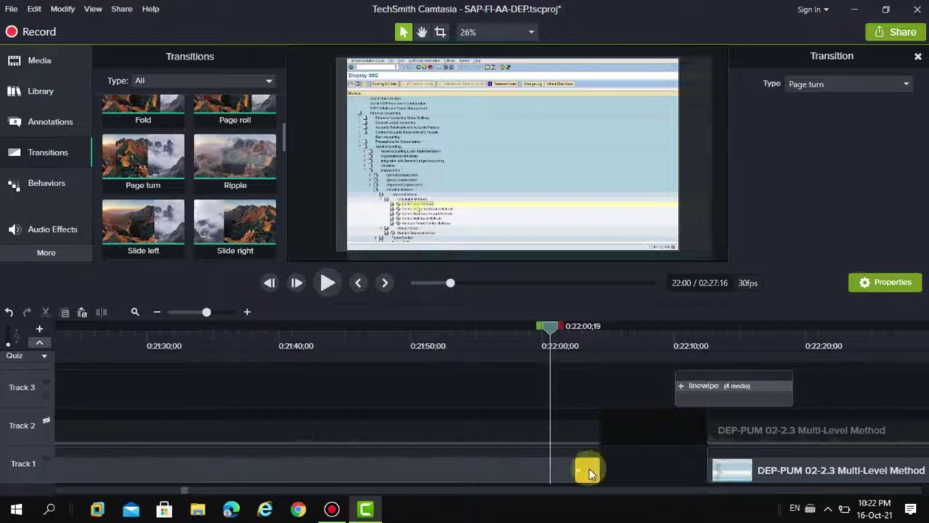
# Review the transition type categories available for the selected Page turn transition in its properties.
pyautogui.click(866, 85)
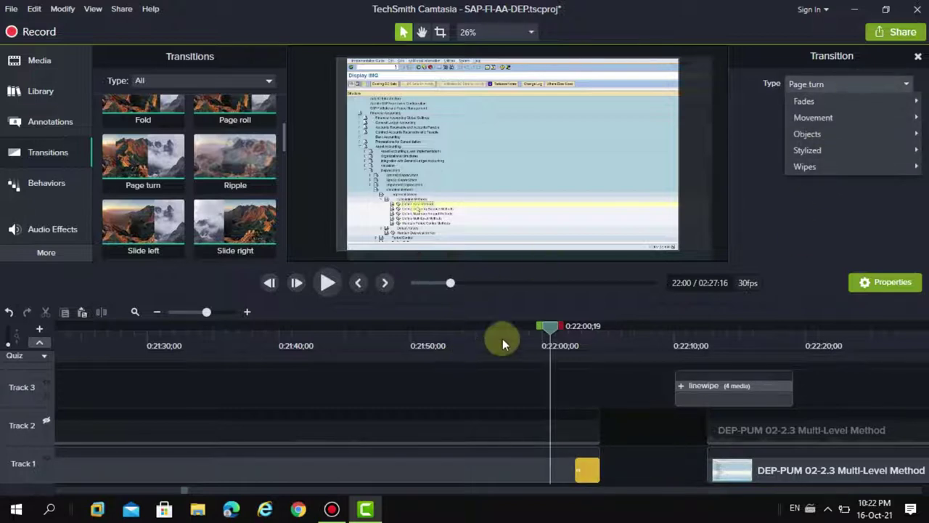
pyautogui.moveTo(555, 332); pyautogui.dragTo(566, 328)
pyautogui.click(871, 283)
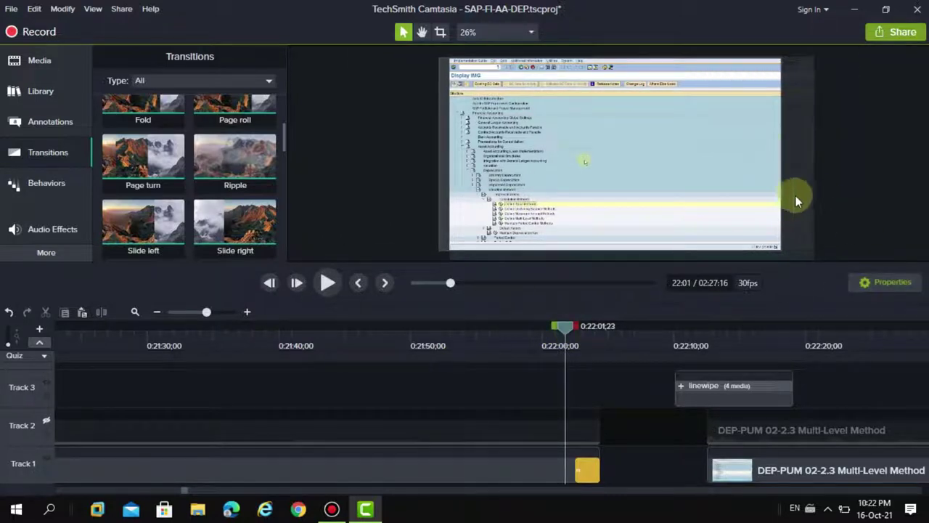
pyautogui.click(880, 280)
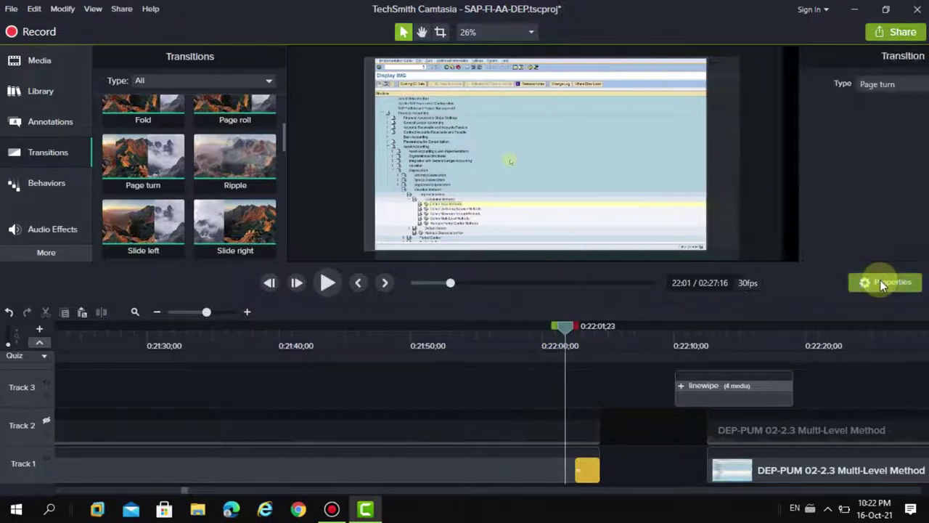
pyautogui.click(821, 84)
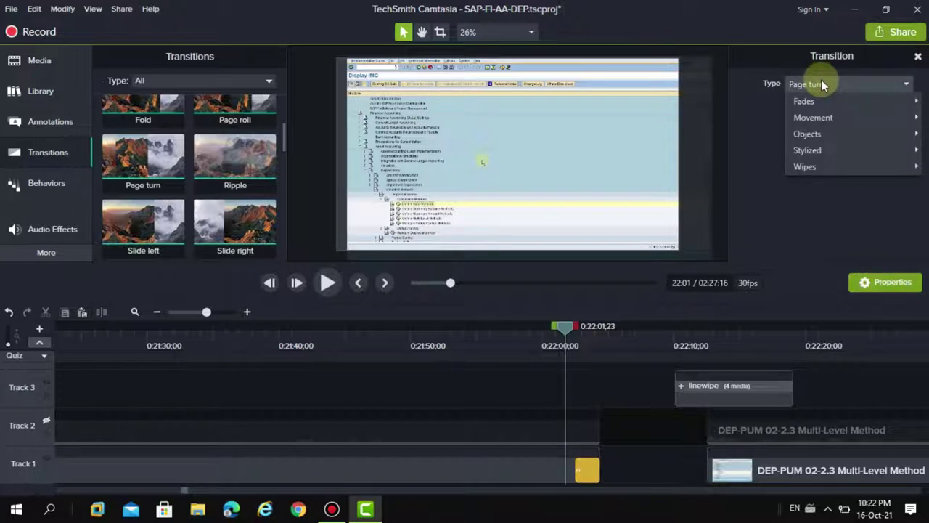
pyautogui.click(821, 81)
# Play the lengthened Page turn transition twice from about 0:22:01 and return the playhead to just before it.
pyautogui.click(326, 283)
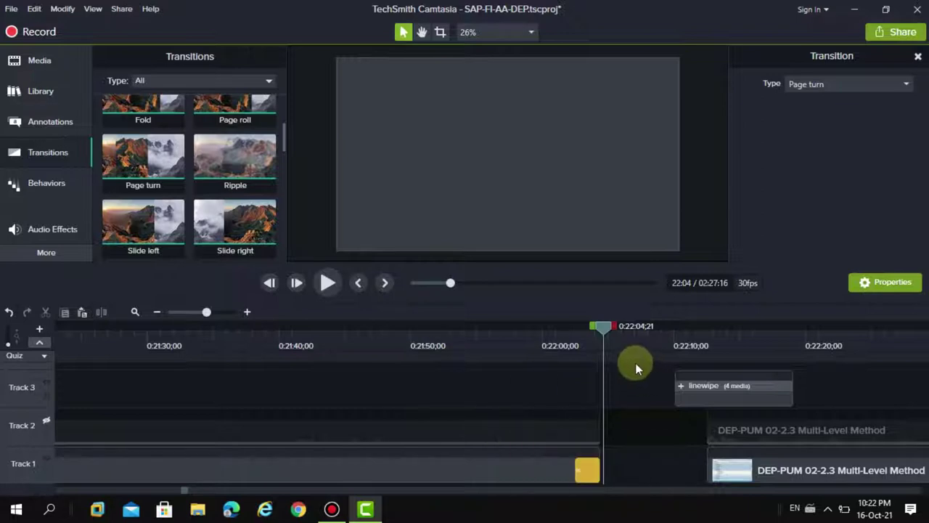
pyautogui.scroll(2, 594, 395)
pyautogui.scroll(-2, 594, 395)
pyautogui.moveTo(599, 327); pyautogui.dragTo(563, 324)
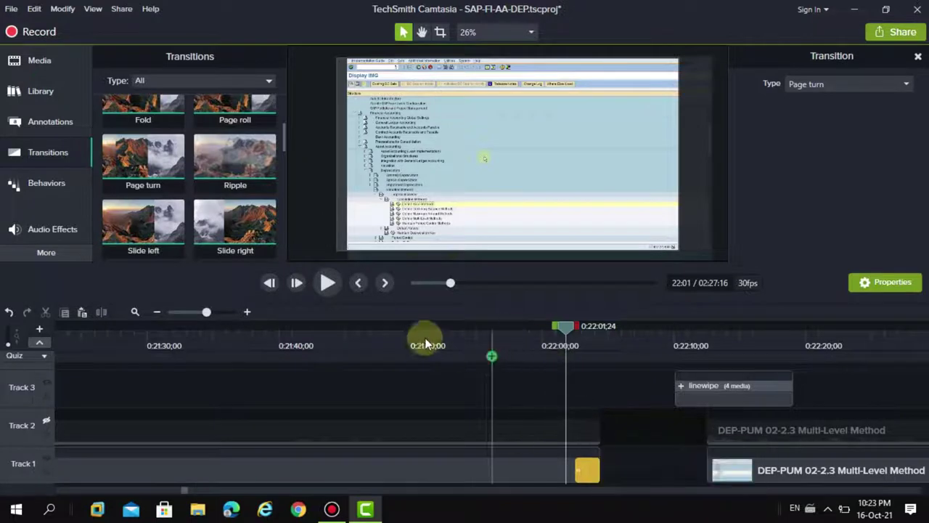
pyautogui.click(327, 283)
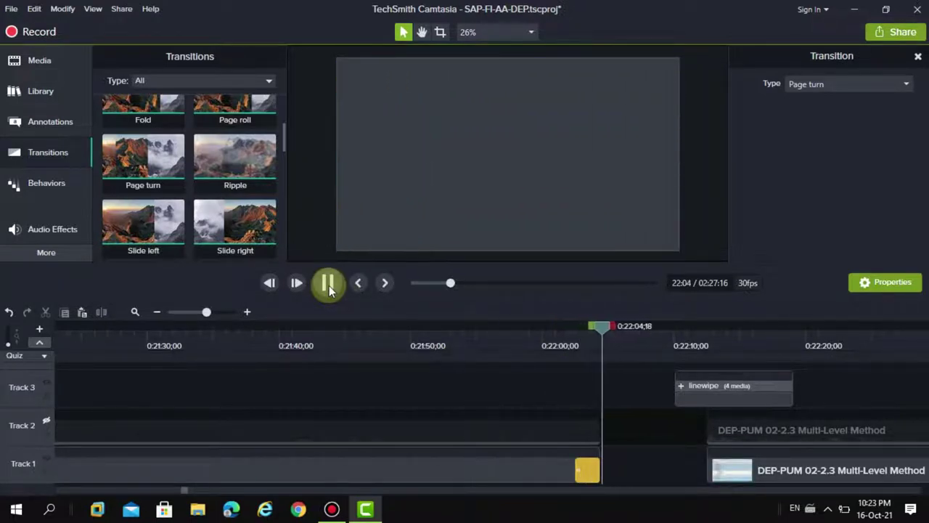
pyautogui.click(327, 283)
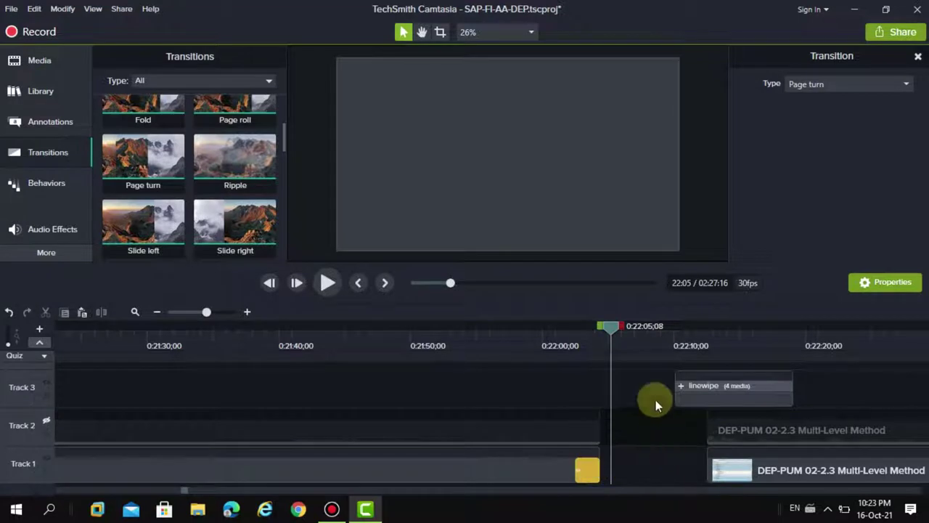
pyautogui.moveTo(611, 328)
pyautogui.mouseDown()
pyautogui.moveTo(553, 330)
pyautogui.moveTo(561, 330)
pyautogui.mouseUp()
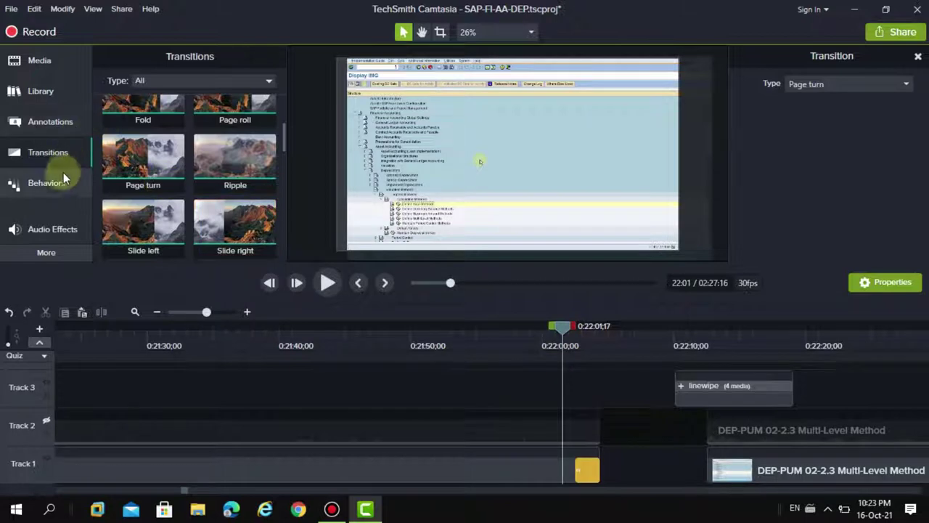
# Open the asset library, collapse the Intros folder, and check the Default user library before returning to the Camtasia 2018 library.
pyautogui.click(40, 91)
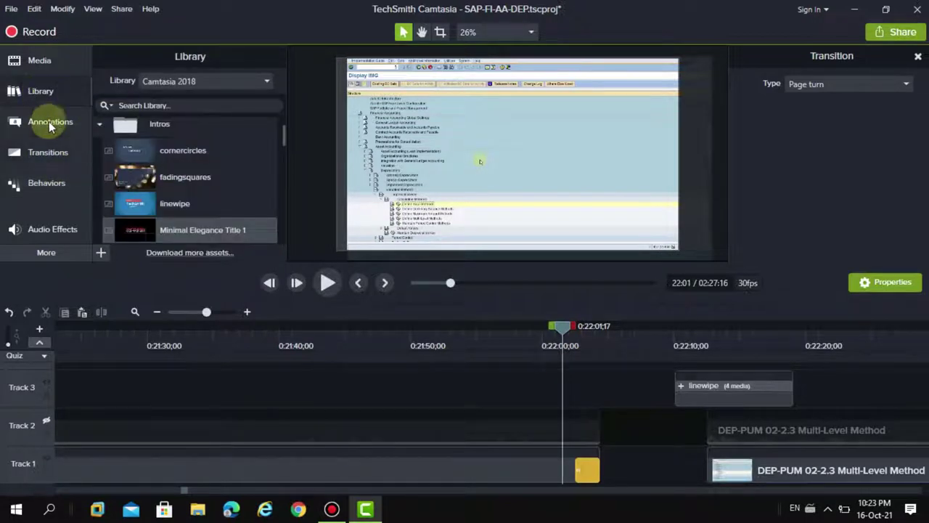
pyautogui.click(100, 124)
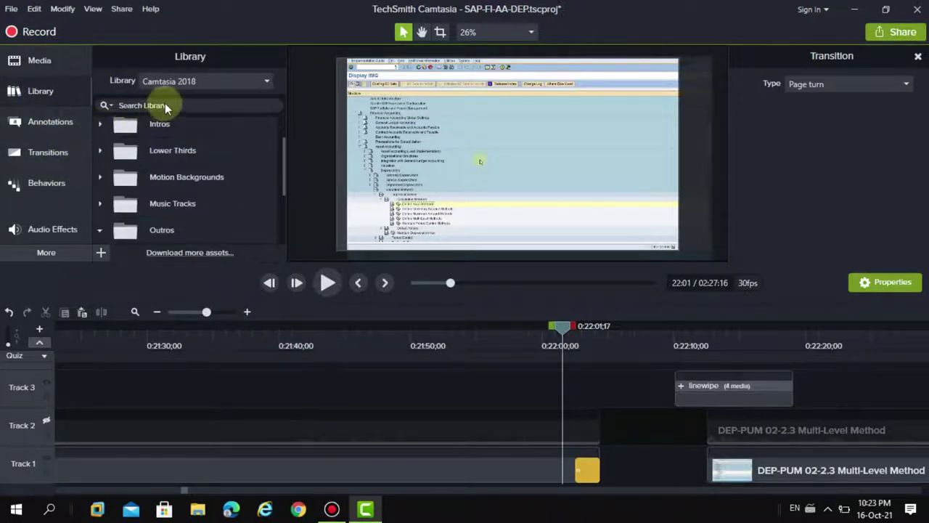
pyautogui.click(187, 81)
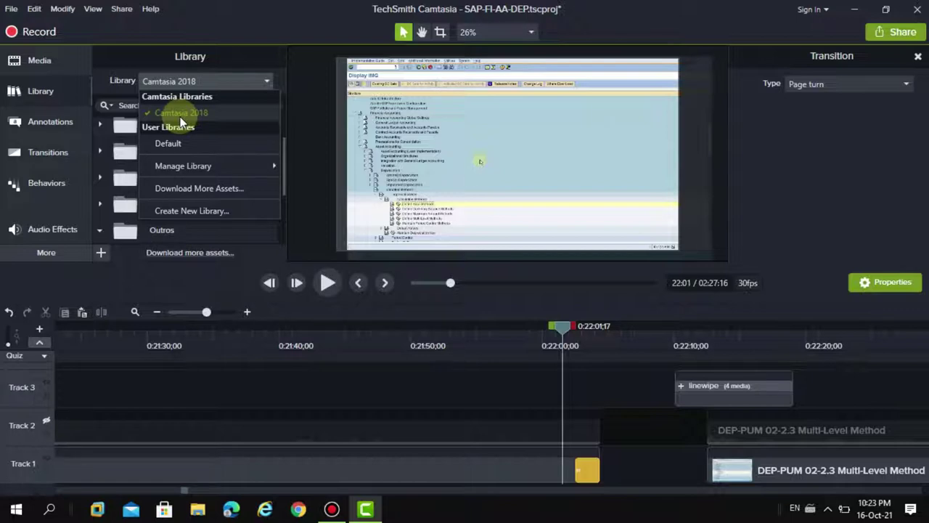
pyautogui.click(179, 114)
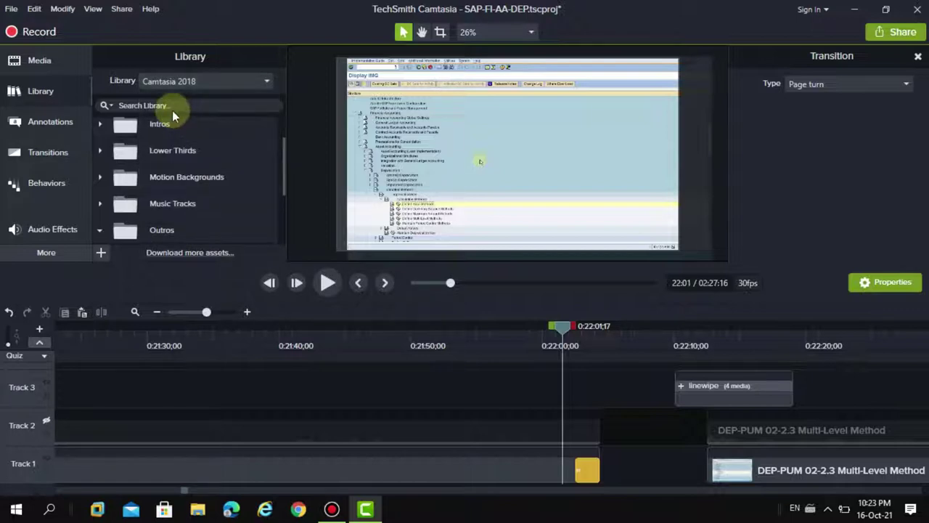
pyautogui.click(204, 81)
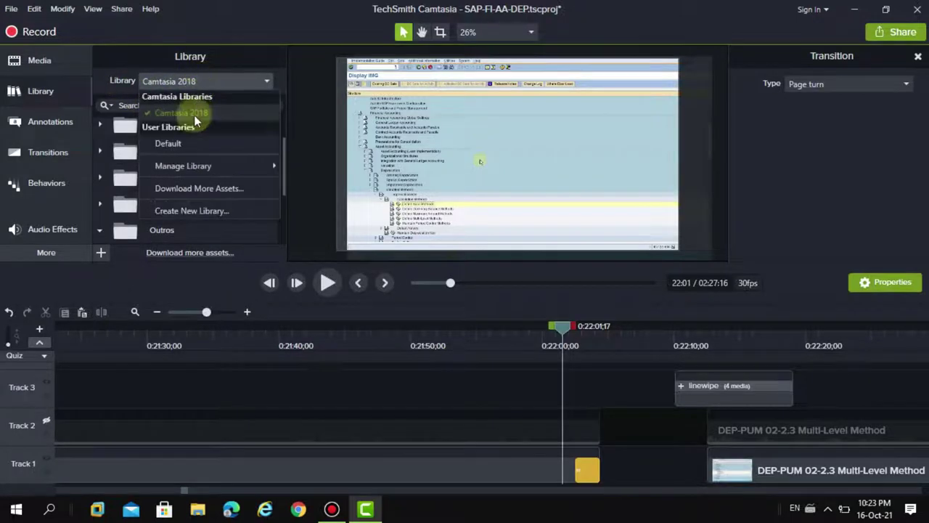
pyautogui.click(183, 144)
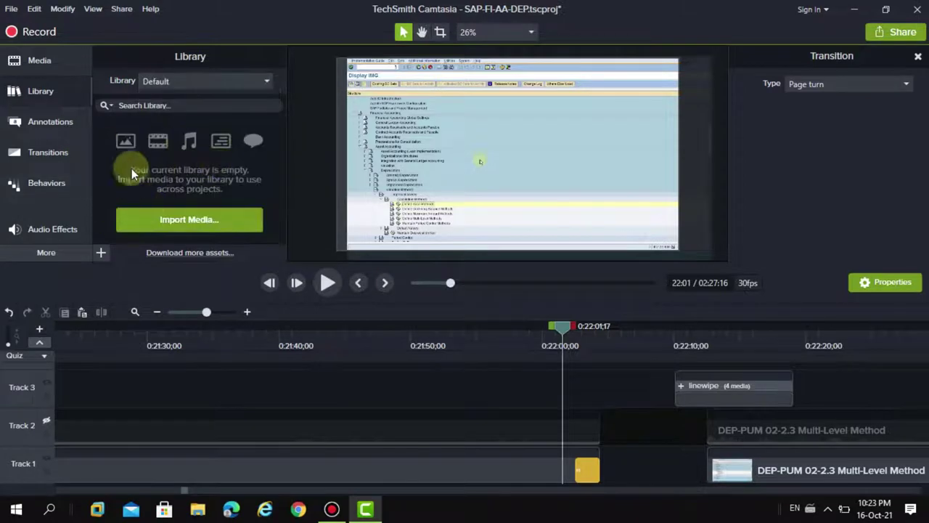
pyautogui.click(193, 80)
pyautogui.click(190, 113)
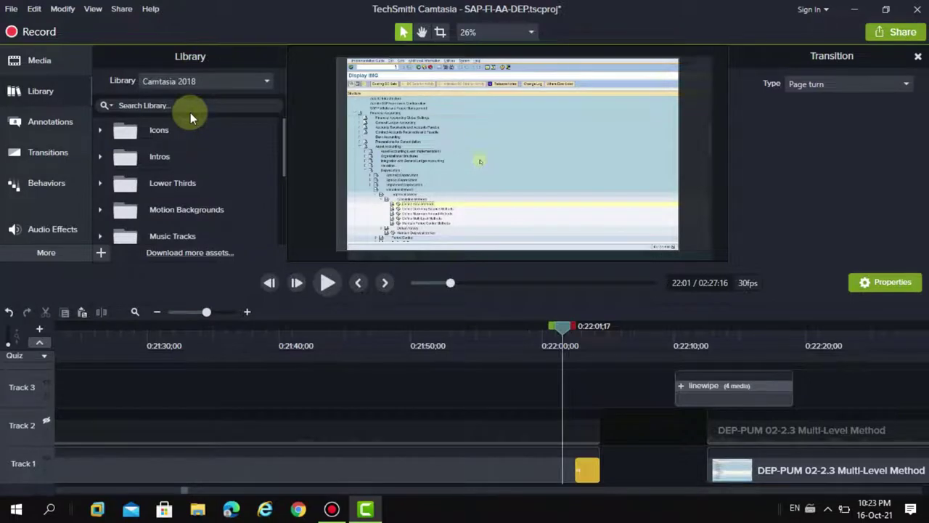
# Browse the asset folders of the Camtasia 2018 library and collapse the Outros folder.
pyautogui.scroll(-1, 186, 171)
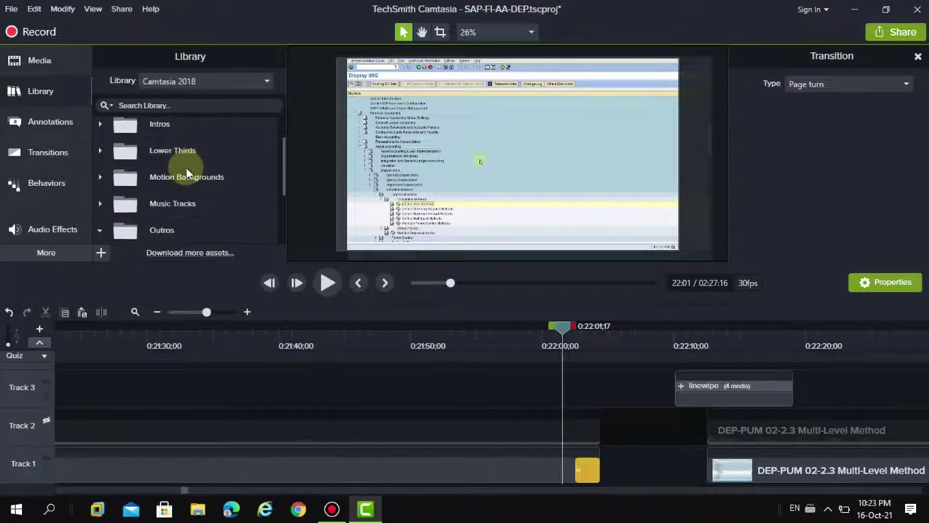
pyautogui.scroll(1, 186, 173)
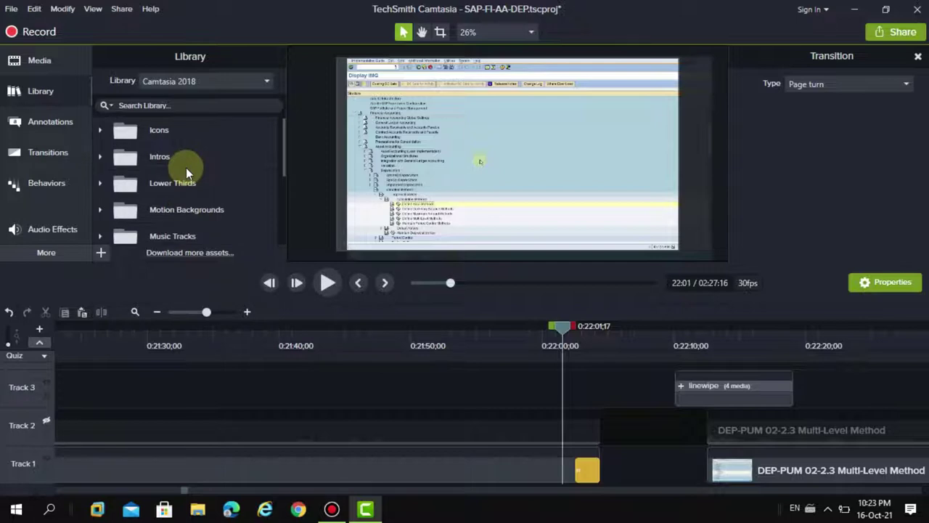
pyautogui.scroll(-2, 186, 168)
pyautogui.scroll(1, 186, 168)
pyautogui.scroll(-1, 186, 168)
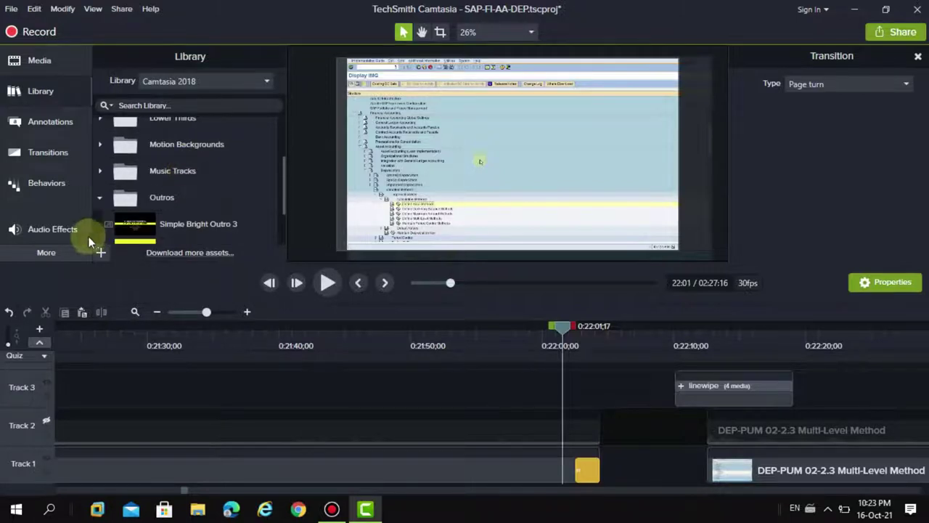
pyautogui.click(99, 197)
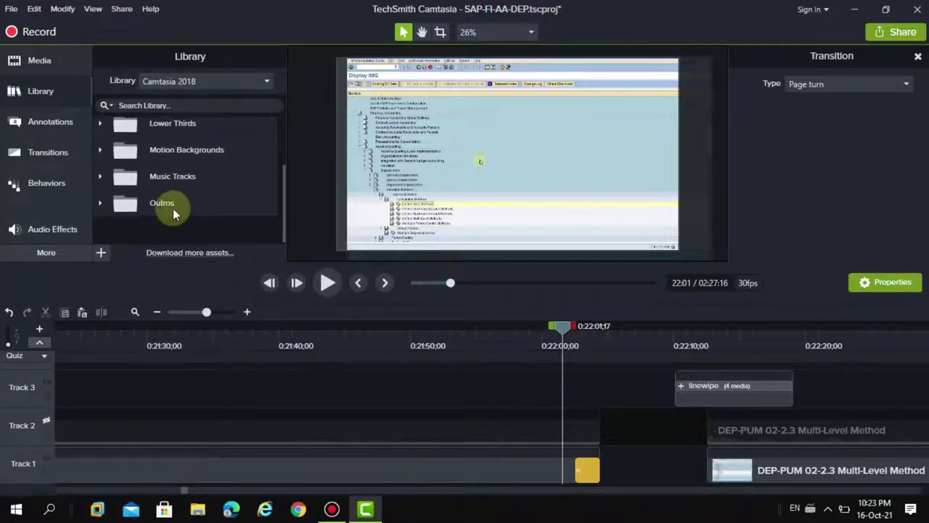
pyautogui.scroll(1, 215, 196)
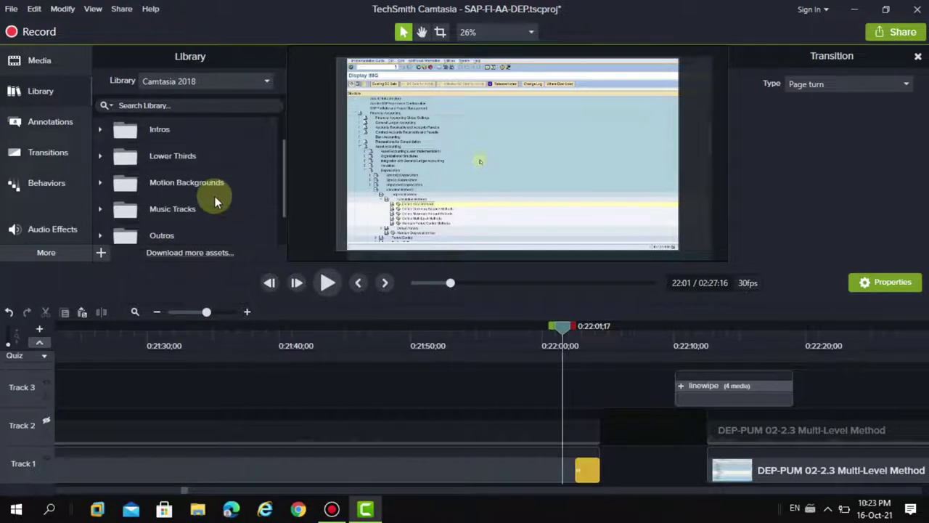
# Add the Minimal Elegance Title 1 intro from the Intros folder to Track 3 at about 0:22:01, before the linewipe clip.
pyautogui.click(100, 132)
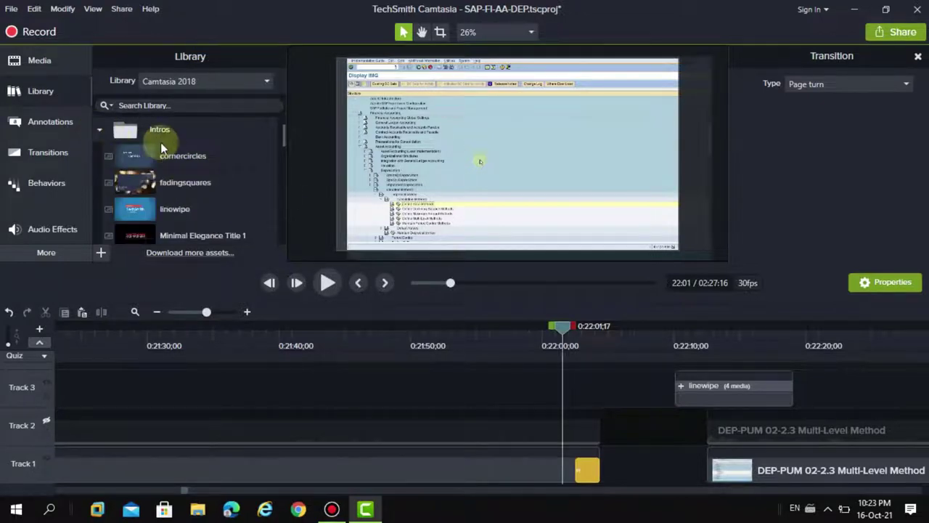
pyautogui.scroll(-1, 186, 207)
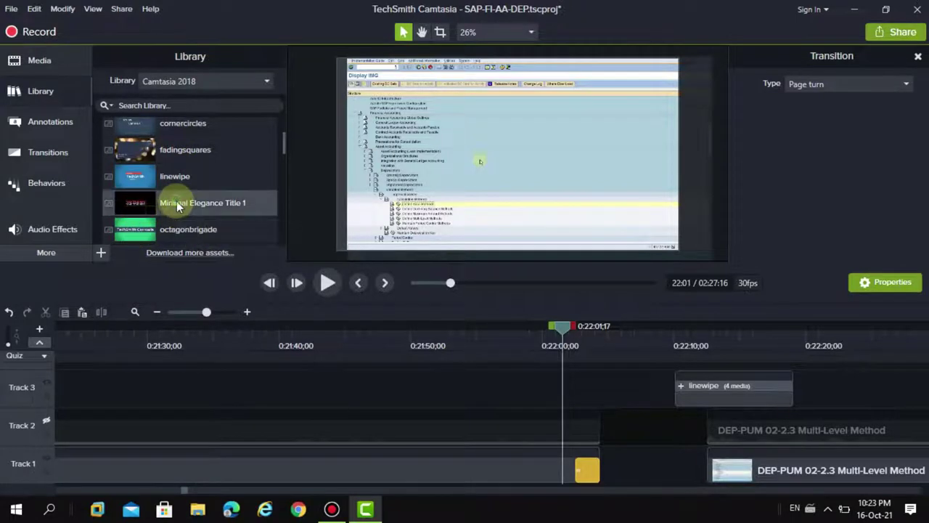
pyautogui.moveTo(160, 202); pyautogui.dragTo(553, 394)
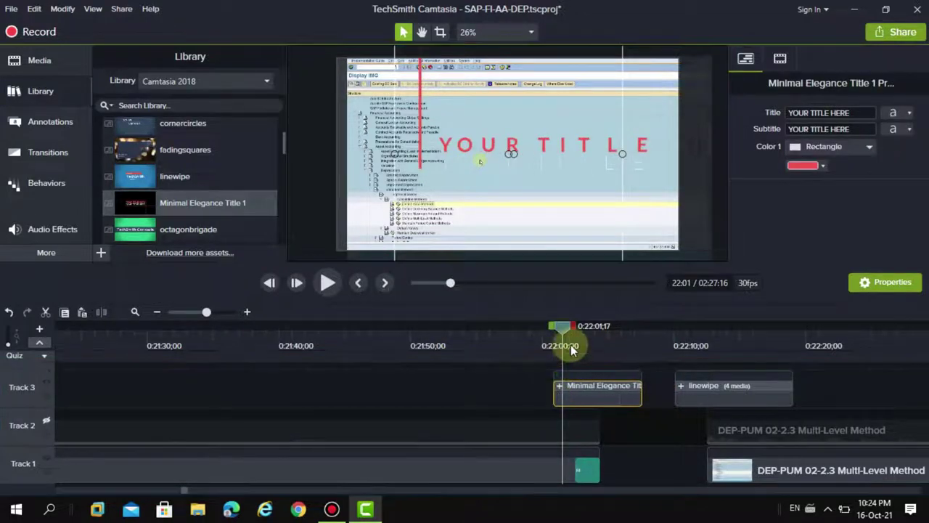
# Preview the added title together with the Page turn transition by playing from about 0:21:59 to 0:22:06.
pyautogui.moveTo(564, 333); pyautogui.dragTo(526, 330)
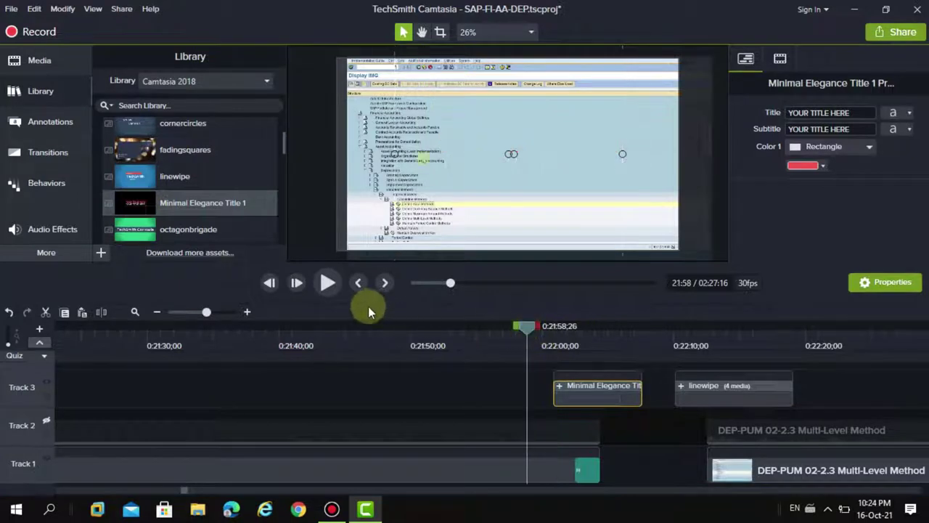
pyautogui.click(326, 282)
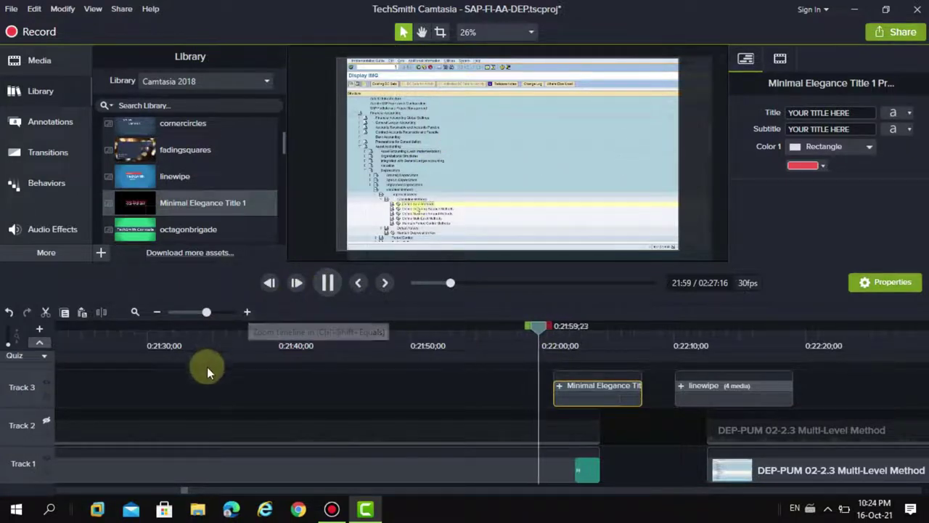
pyautogui.click(186, 491)
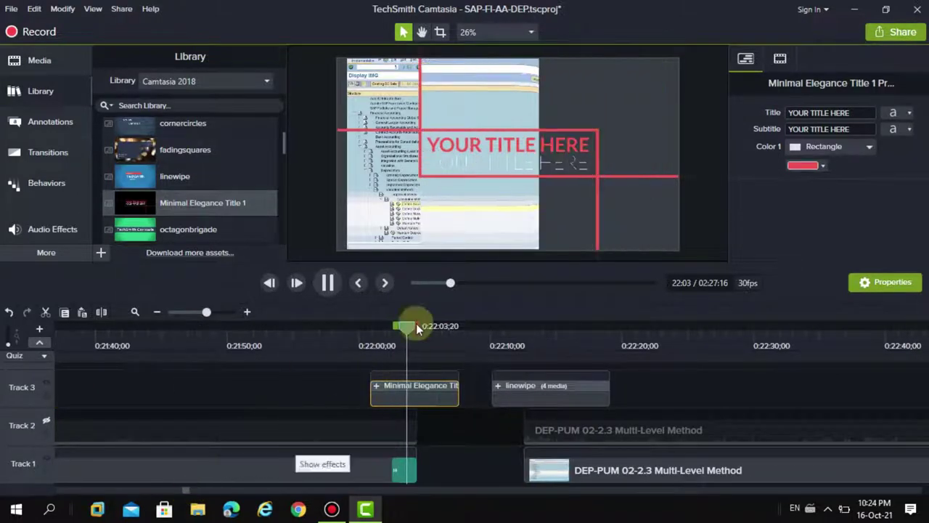
pyautogui.click(325, 285)
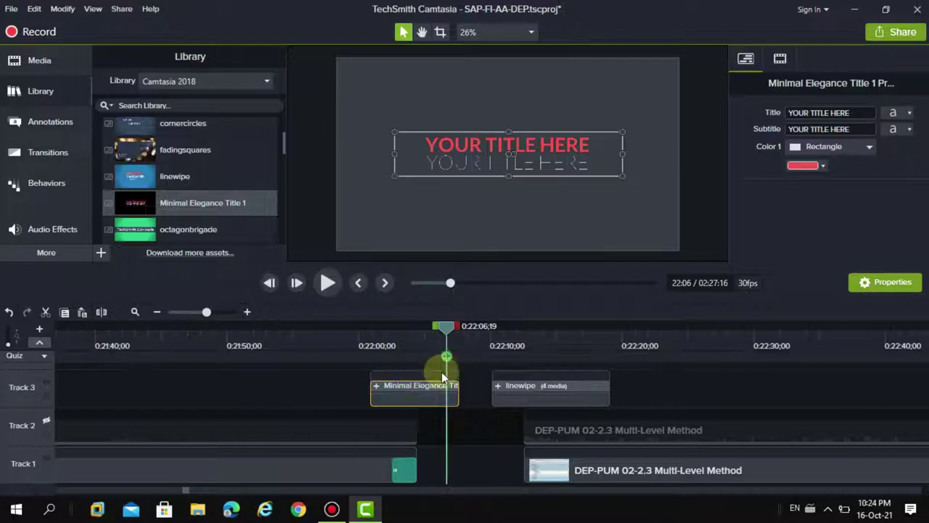
# Move the Minimal Elegance Title 1 clip on Track 3 to start at 0:22:02;17, aligned with the Page turn transition's start.
pyautogui.moveTo(377, 404)
pyautogui.mouseDown()
pyautogui.moveTo(391, 396)
pyautogui.moveTo(394, 405)
pyautogui.mouseUp()
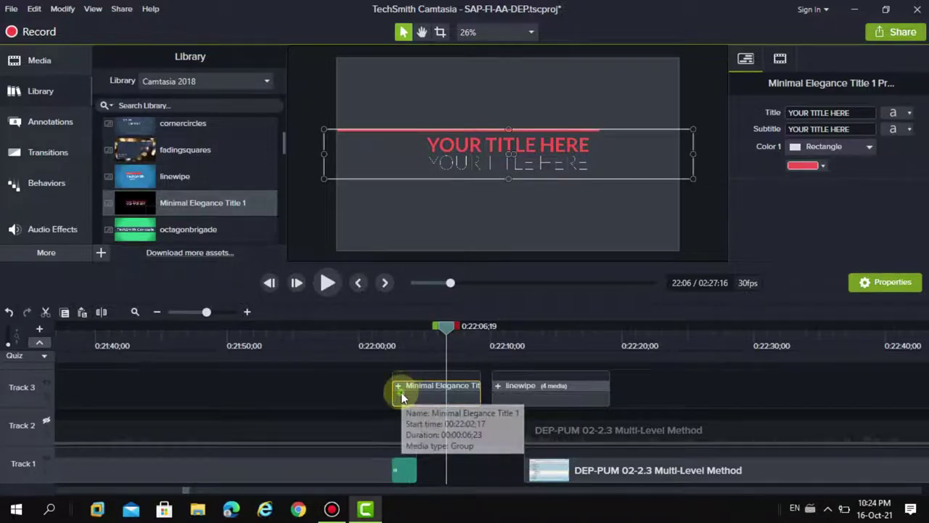
pyautogui.moveTo(410, 393); pyautogui.dragTo(401, 398)
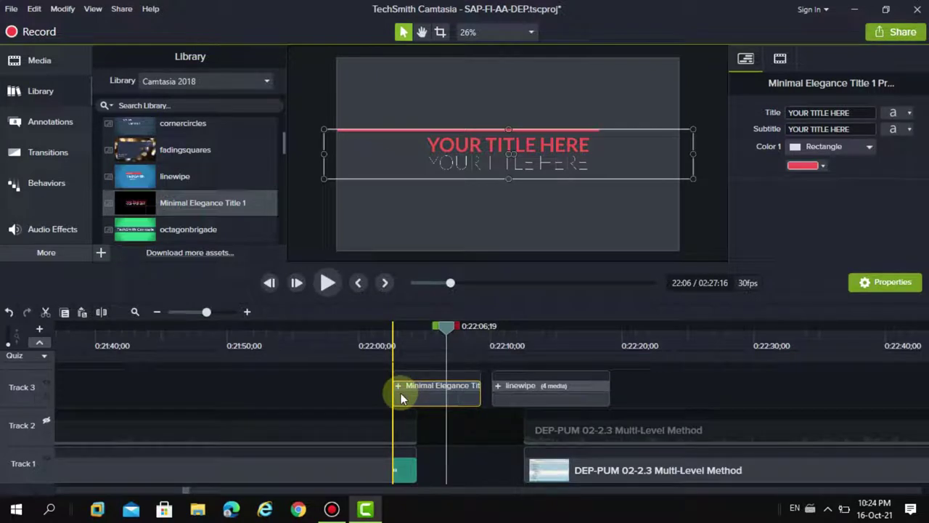
pyautogui.moveTo(400, 392); pyautogui.dragTo(400, 393)
# Play the repositioned title from about 0:22:01 and return the playhead to about 0:22:00.
pyautogui.moveTo(450, 328); pyautogui.dragTo(375, 341)
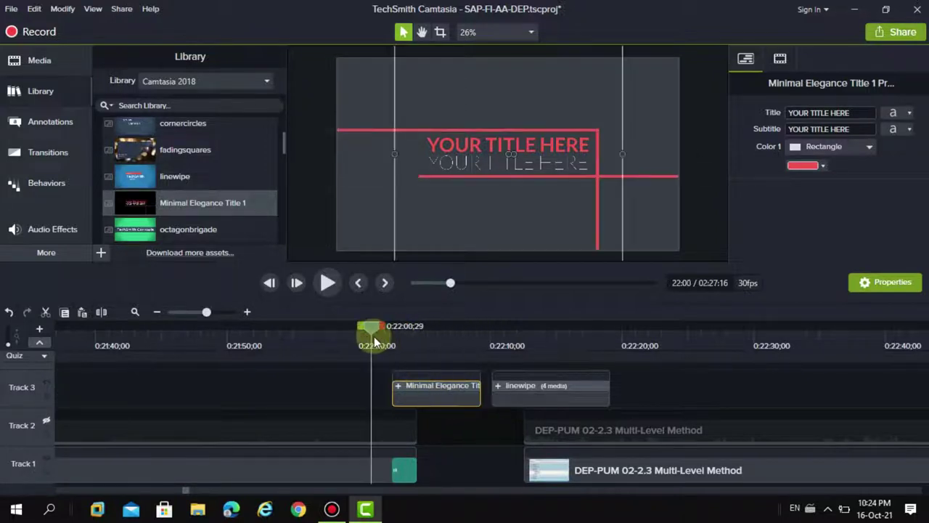
pyautogui.click(329, 282)
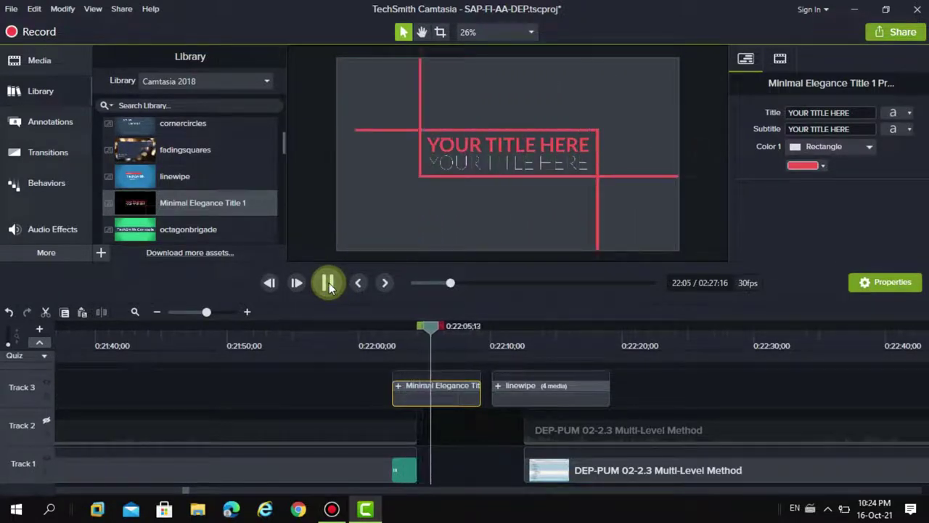
pyautogui.click(328, 282)
pyautogui.moveTo(432, 327); pyautogui.dragTo(362, 332)
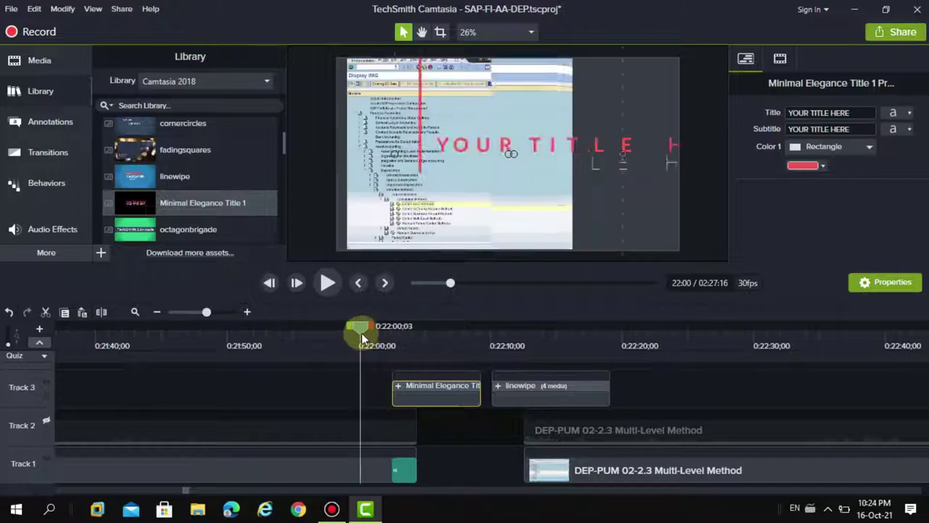
# Lengthen the Page turn transition on Track 1 by moving its start earlier, and play the result from about 0:22:00.
pyautogui.click(401, 473)
pyautogui.moveTo(399, 473); pyautogui.dragTo(379, 469)
pyautogui.click(328, 282)
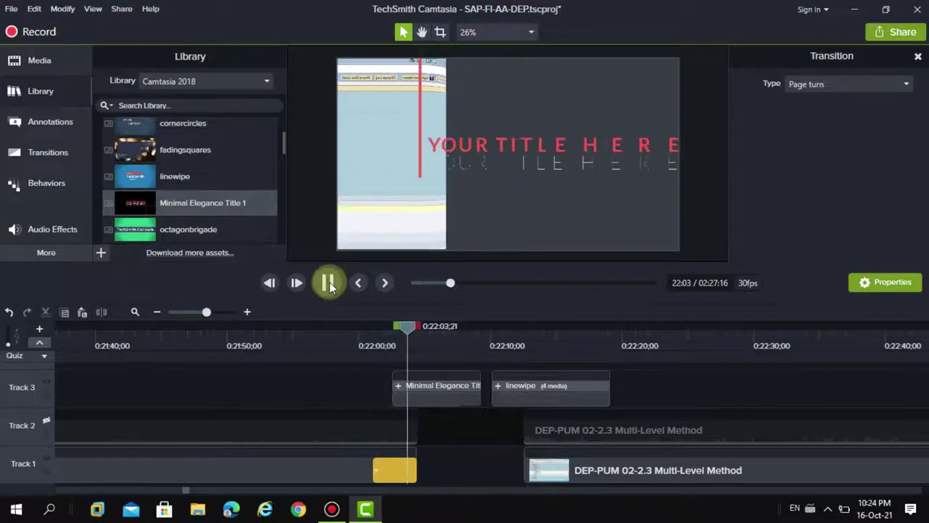
pyautogui.click(329, 282)
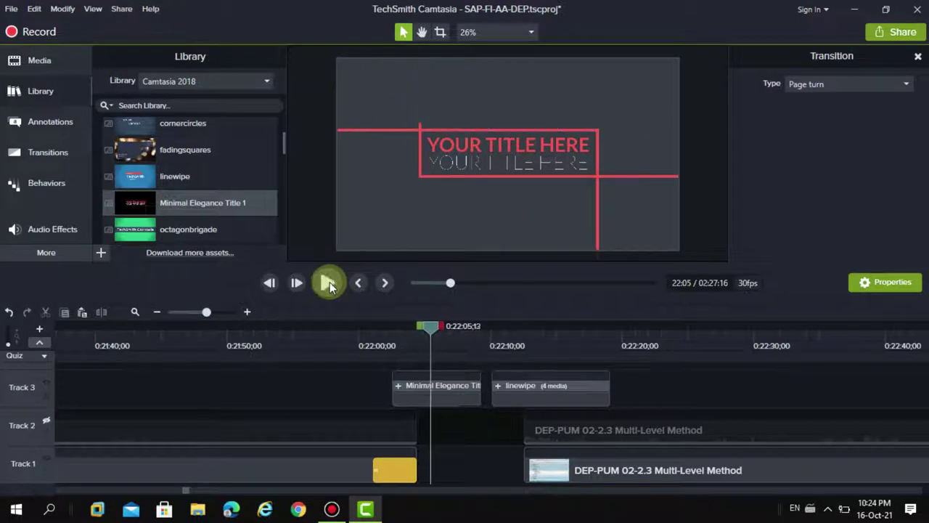
# Shift the Minimal Elegance Title 1 clip slightly later on Track 3 and leave it selected.
pyautogui.moveTo(402, 397); pyautogui.dragTo(404, 395)
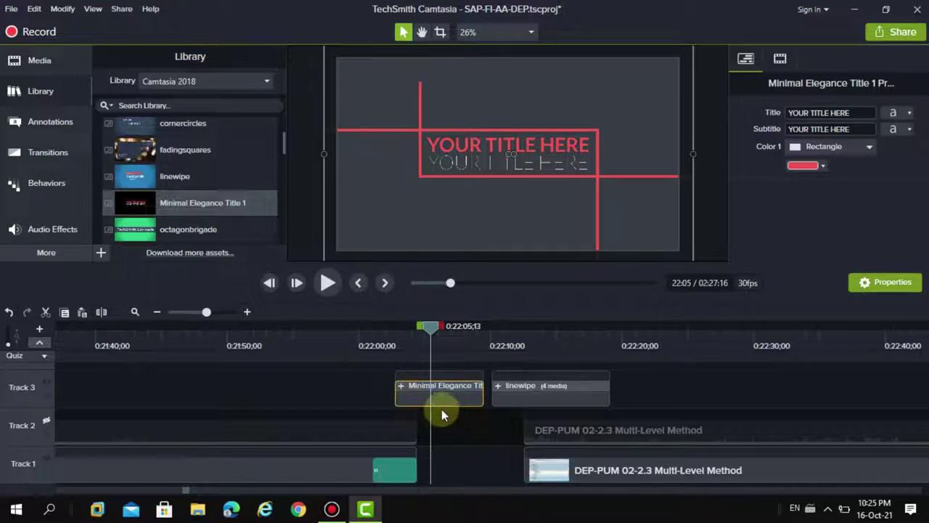
pyautogui.click(463, 460)
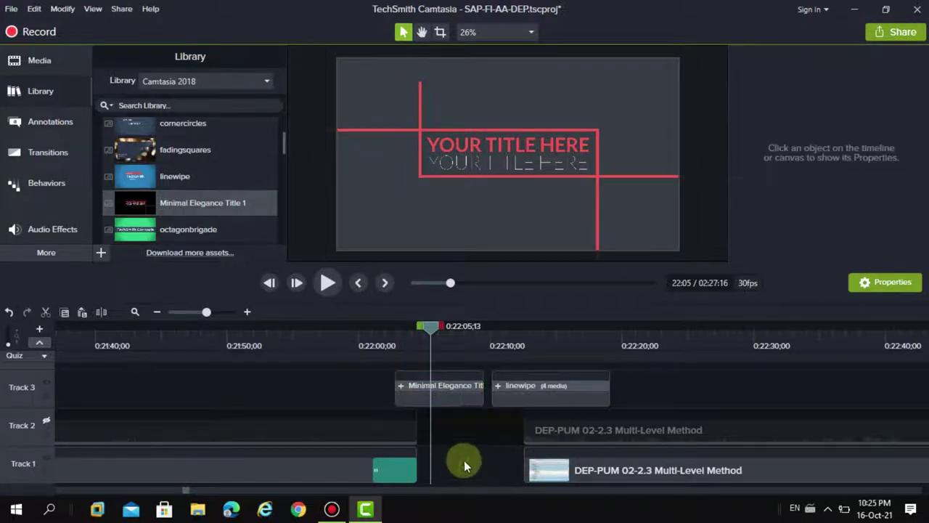
pyautogui.click(455, 395)
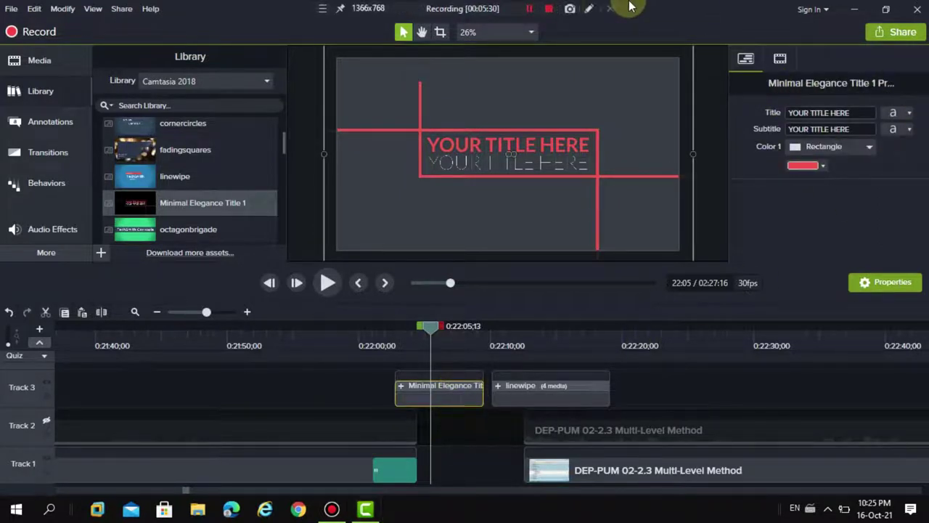
pyautogui.click(602, 9)
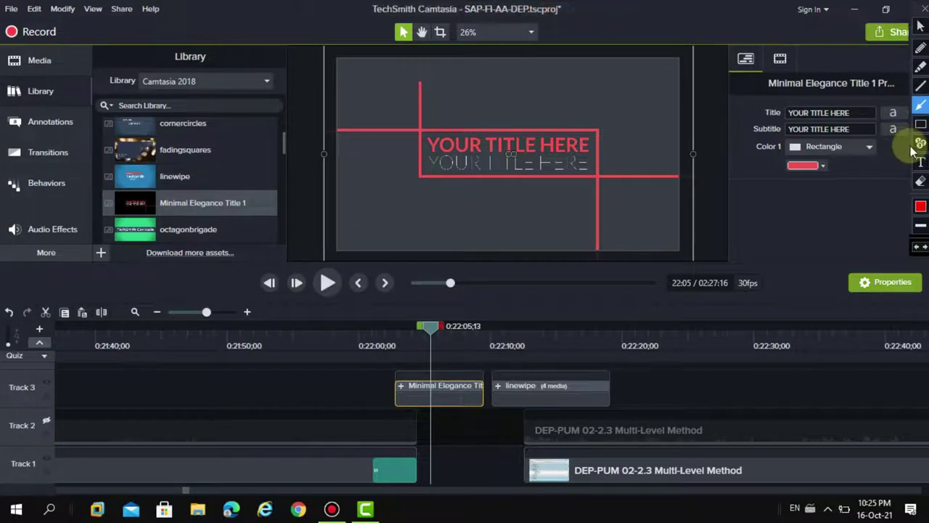
pyautogui.click(919, 125)
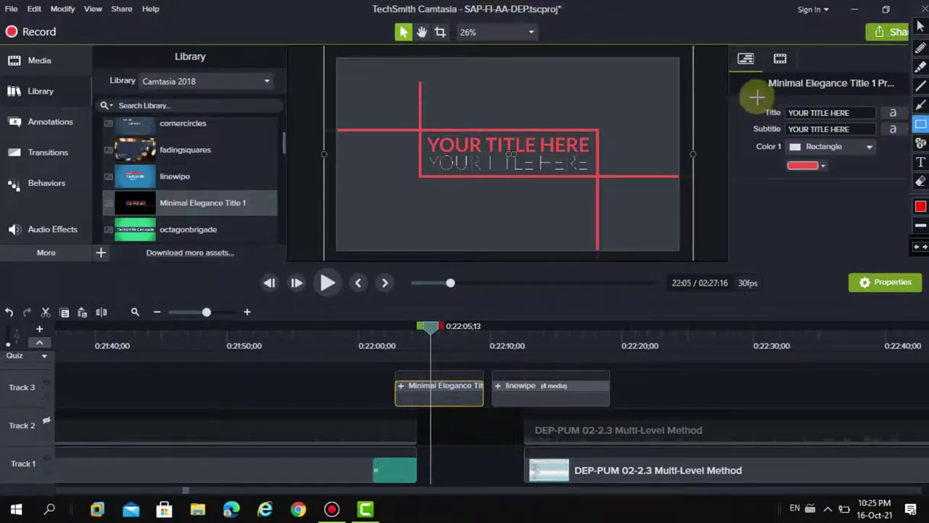
pyautogui.moveTo(728, 46)
pyautogui.mouseDown()
pyautogui.moveTo(762, 71)
pyautogui.moveTo(751, 108)
pyautogui.moveTo(796, 166)
pyautogui.moveTo(886, 175)
pyautogui.mouseUp()
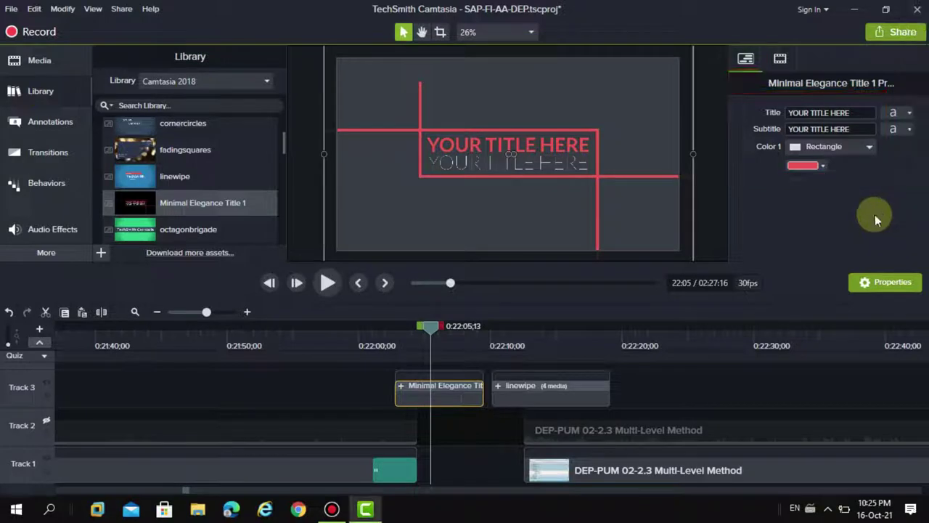
pyautogui.press('Escape')
# Set the Minimal Elegance title text to "Production Units Method" and its subtitle to "Next : Multi Level Method".
pyautogui.tripleClick(835, 112)
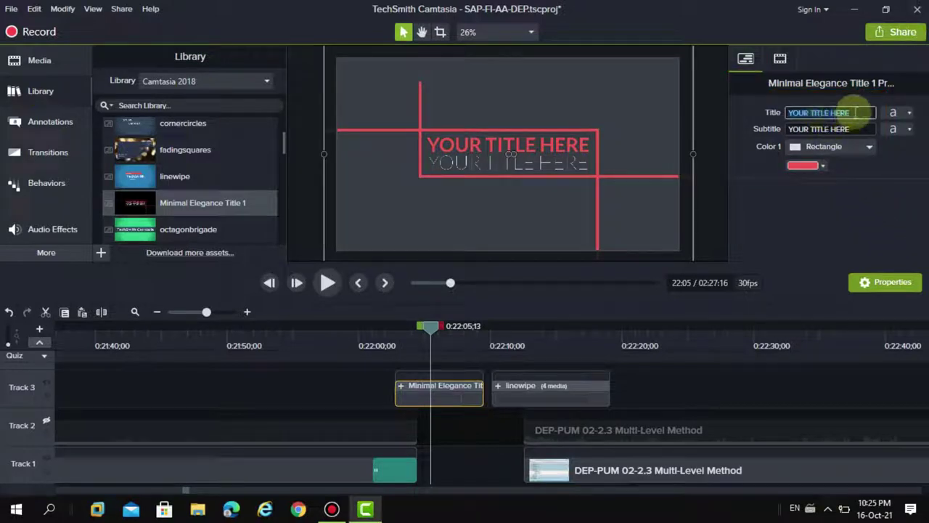
pyautogui.write('F')
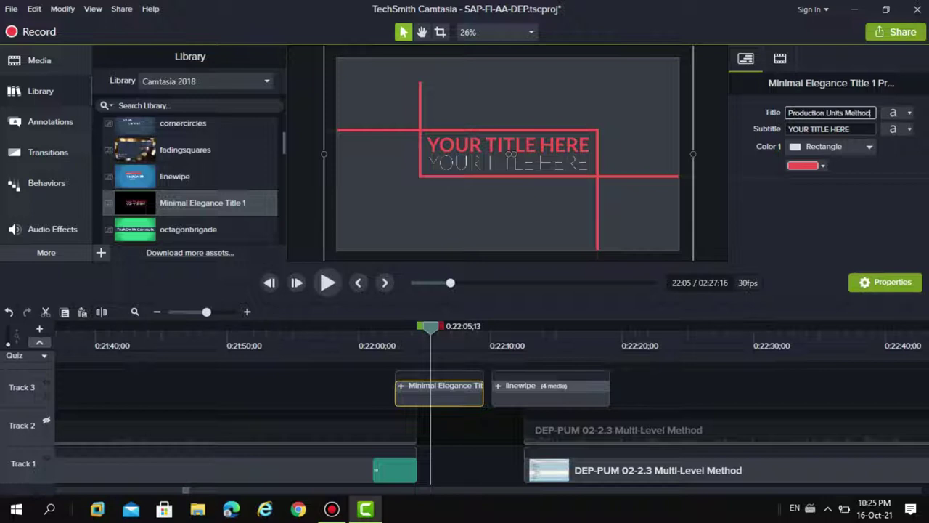
pyautogui.tripleClick(855, 130)
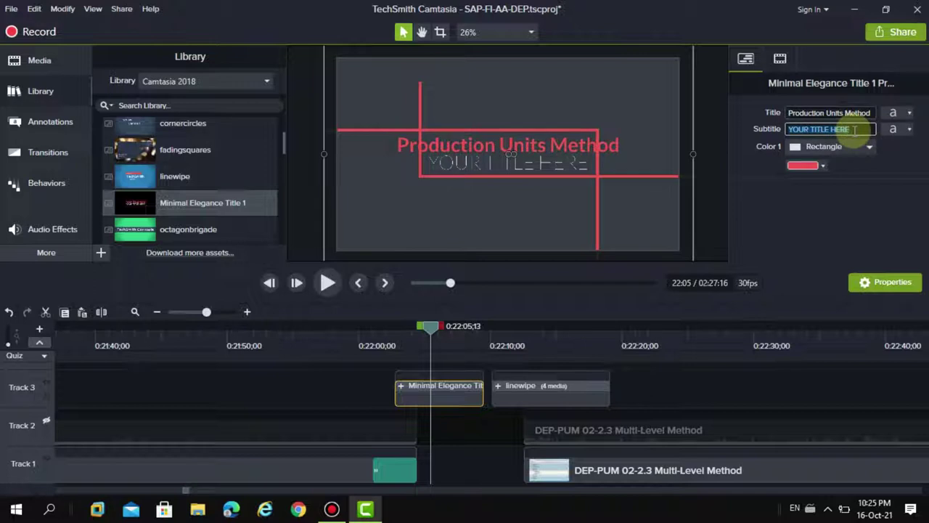
pyautogui.write('Next : Multi Level Method')
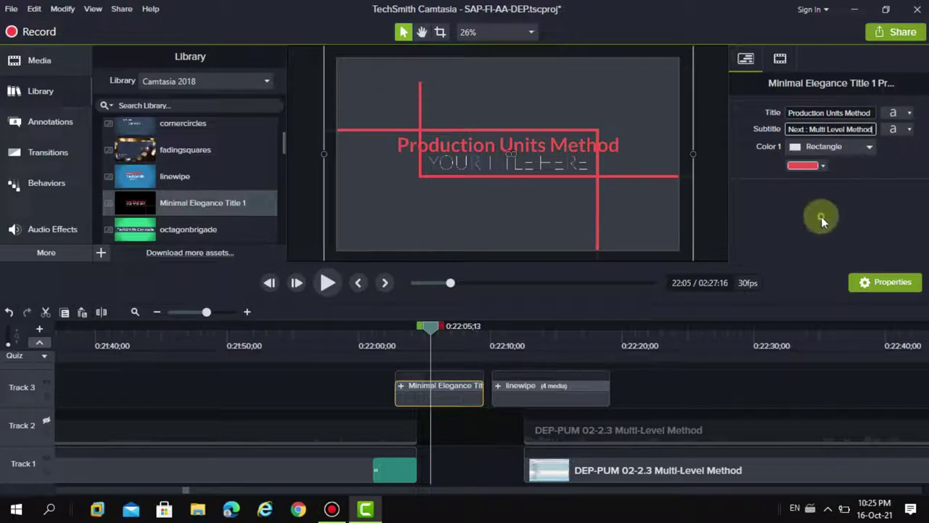
pyautogui.click(821, 217)
# Play the edited title from about 0:22:00 and select its text group on the canvas.
pyautogui.moveTo(430, 328); pyautogui.dragTo(359, 325)
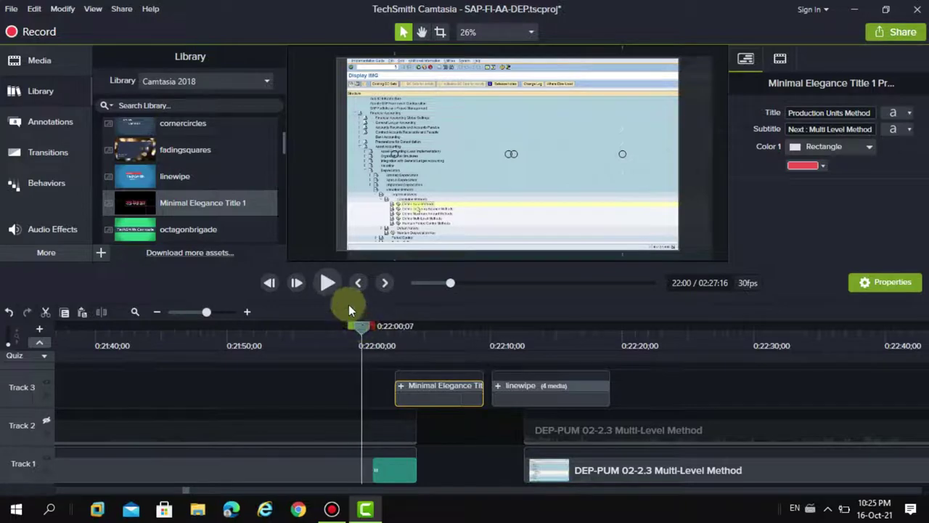
pyautogui.click(326, 283)
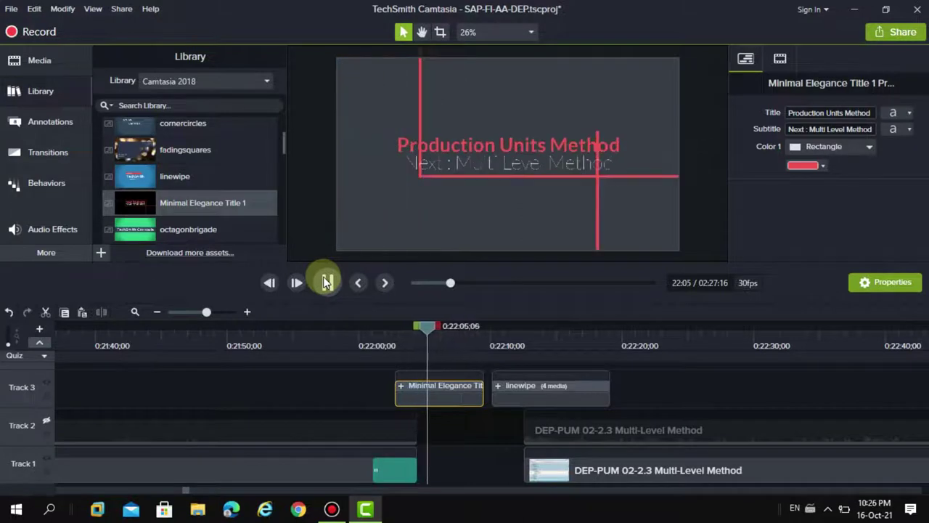
pyautogui.click(325, 283)
pyautogui.click(481, 170)
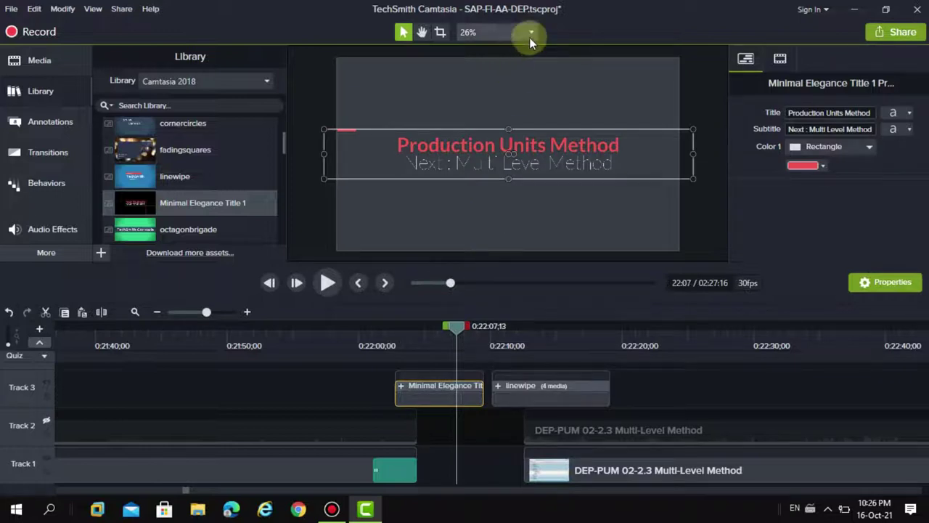
# Return the playhead to about 0:22:00 and detach the canvas into a maximised window.
pyautogui.moveTo(434, 330); pyautogui.dragTo(369, 343)
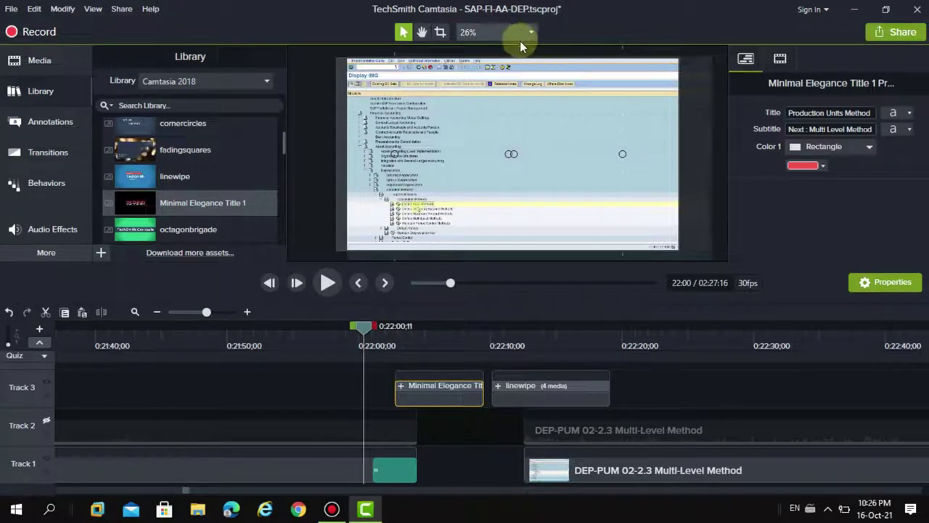
pyautogui.click(527, 35)
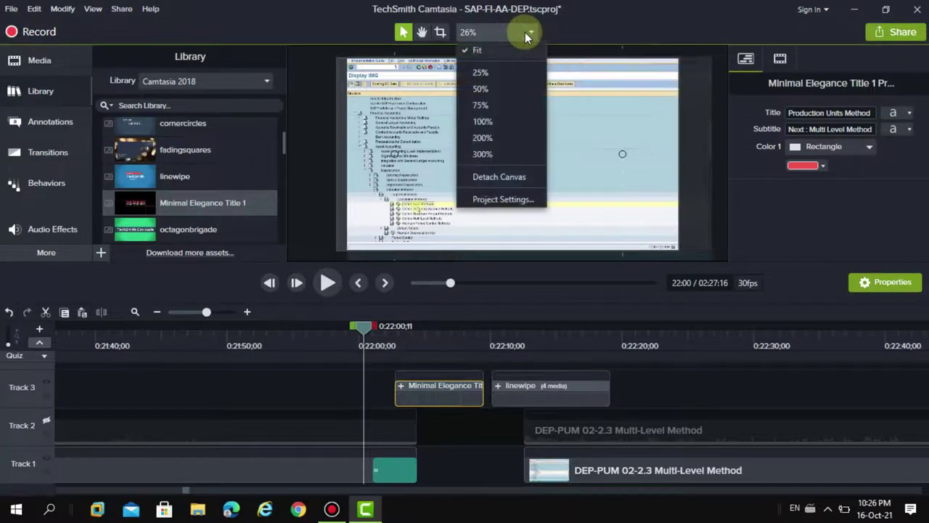
pyautogui.click(500, 178)
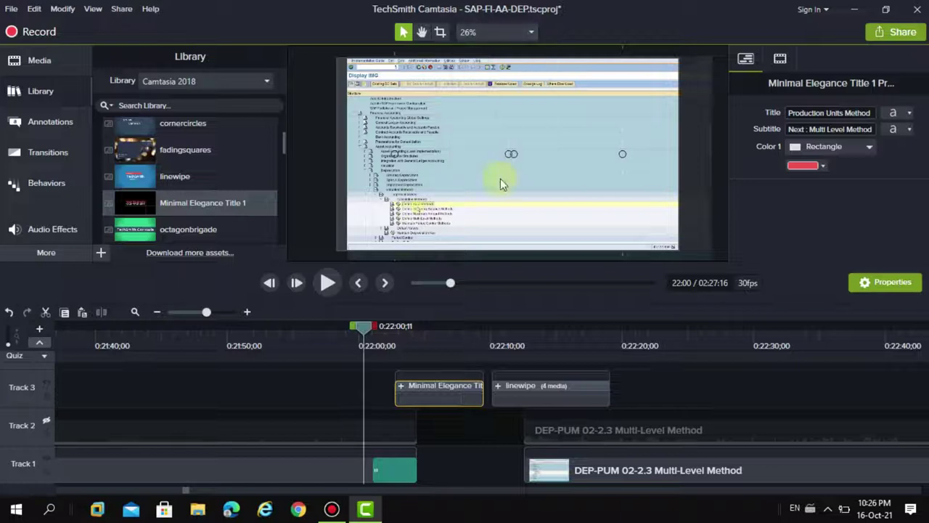
pyautogui.click(691, 54)
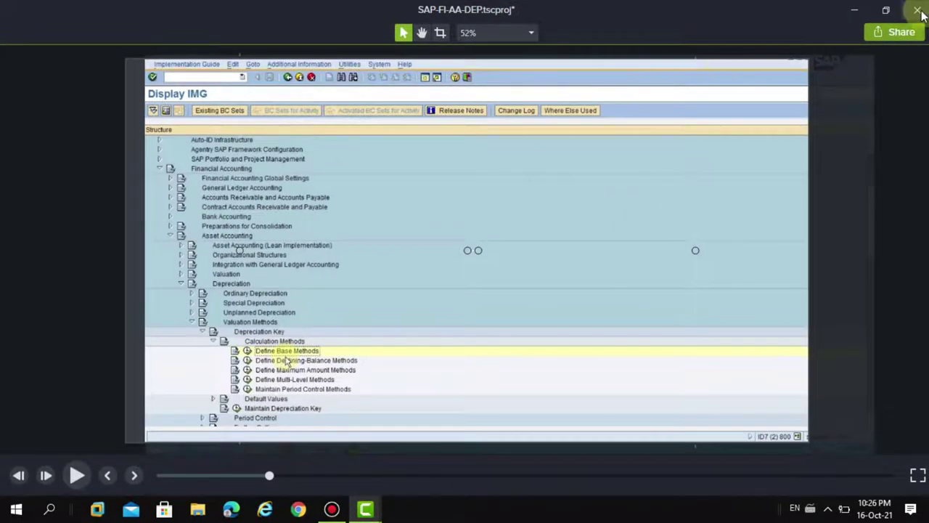
pyautogui.doubleClick(591, 12)
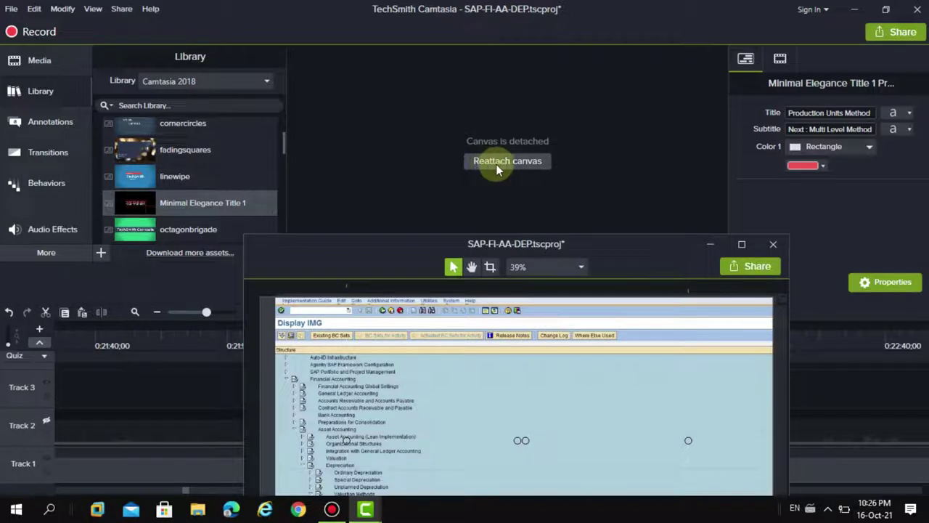
pyautogui.click(742, 244)
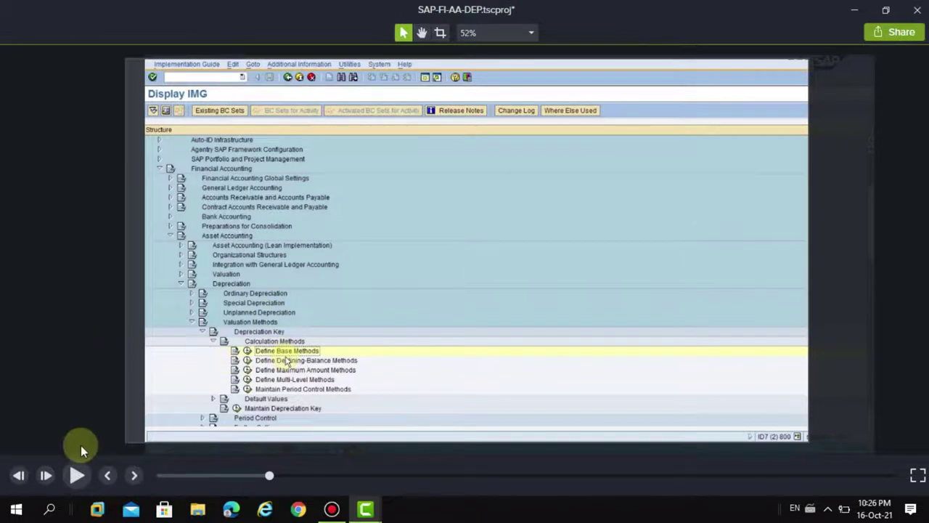
# Play the transition and title in the detached canvas, pause at about 0:22:07, and reattach the canvas.
pyautogui.click(77, 474)
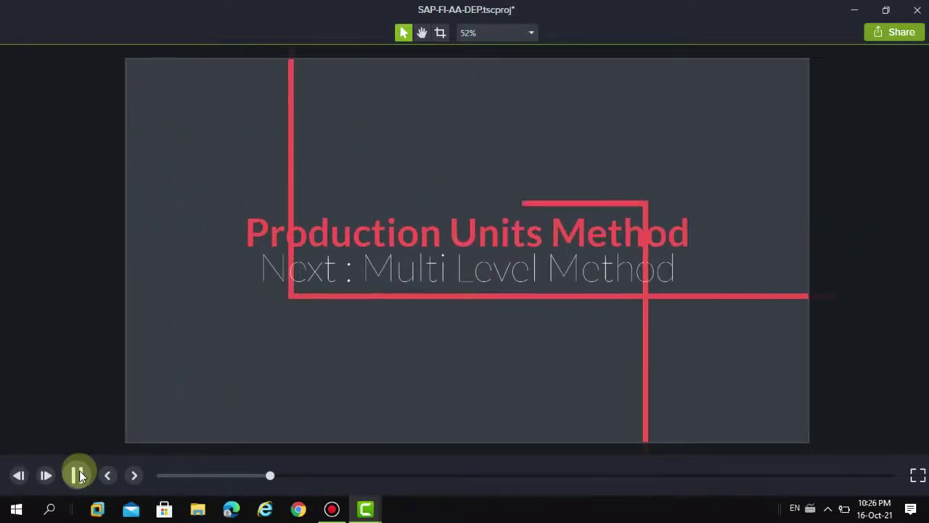
pyautogui.click(76, 478)
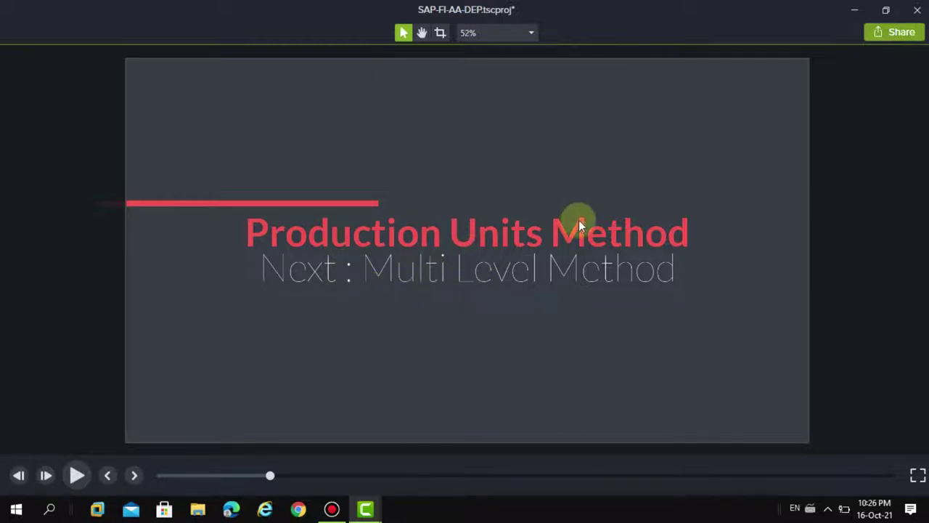
pyautogui.click(917, 10)
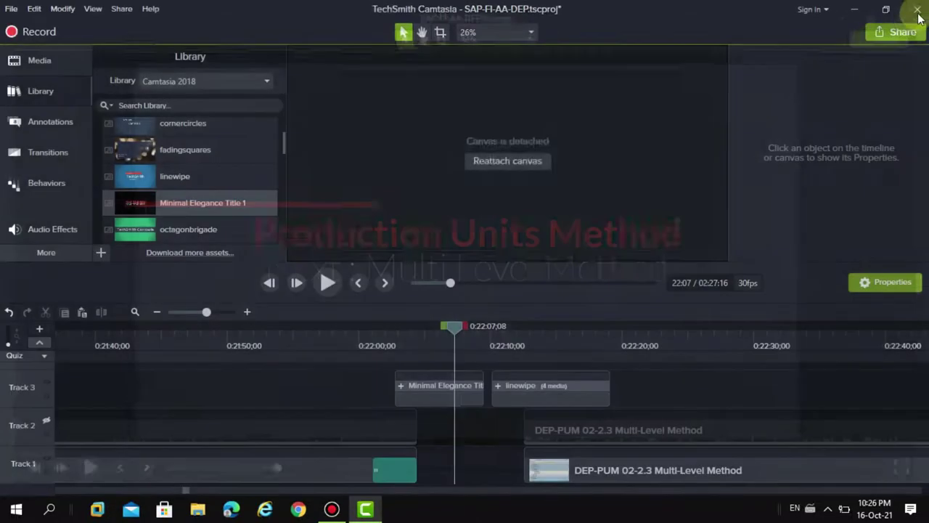
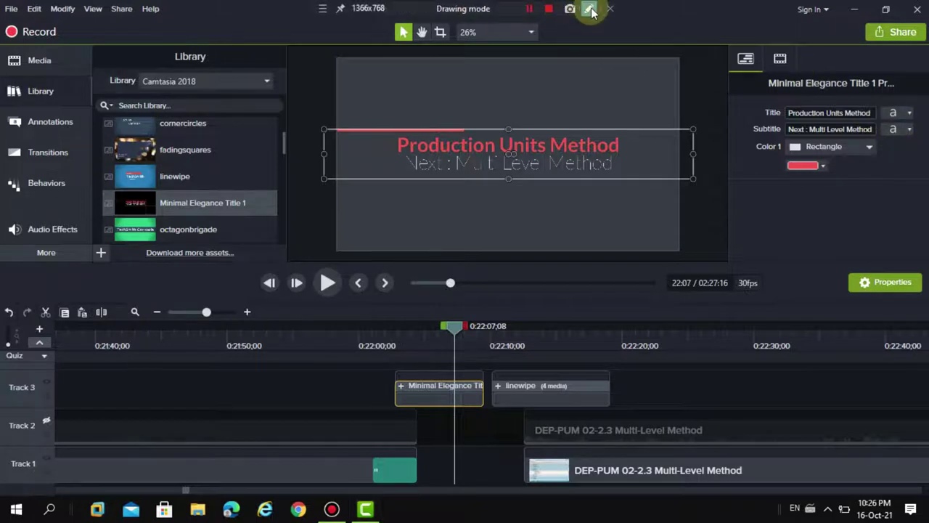
pyautogui.click(589, 10)
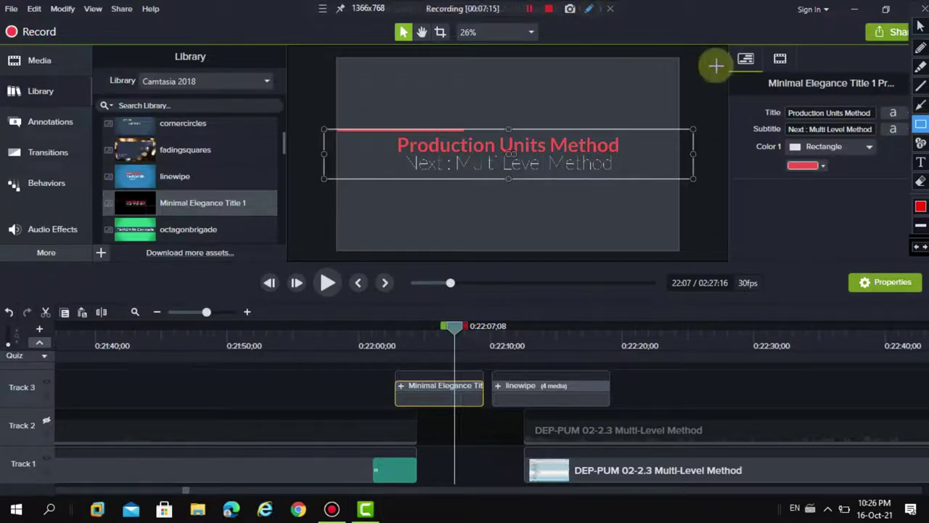
pyautogui.click(920, 105)
pyautogui.moveTo(857, 222); pyautogui.dragTo(892, 133)
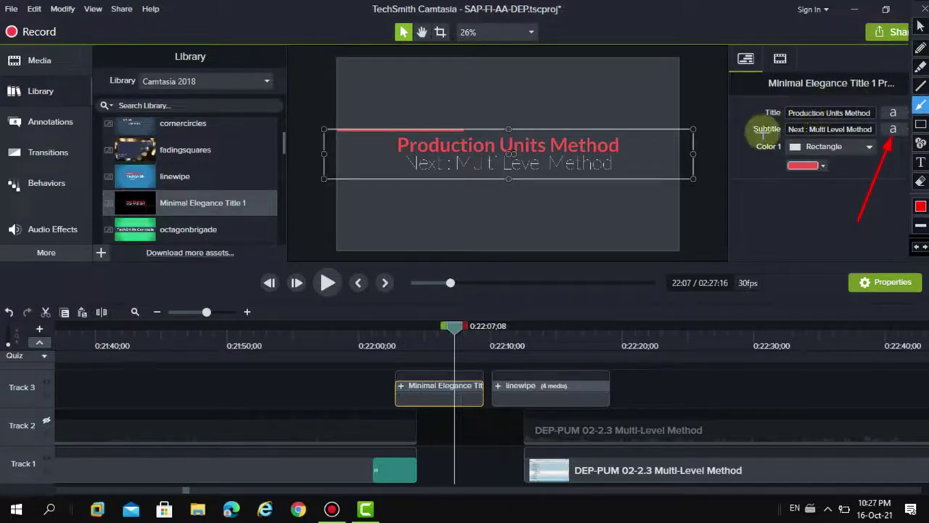
pyautogui.click(920, 123)
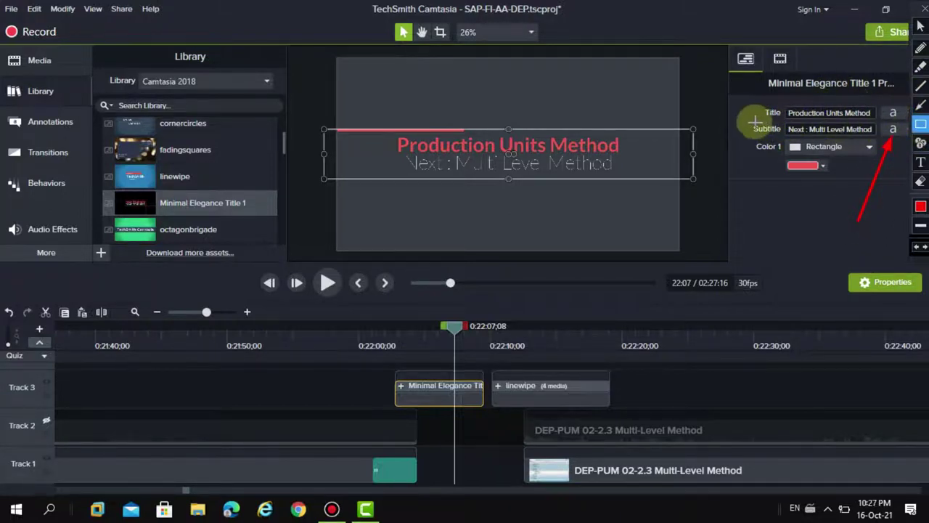
pyautogui.moveTo(748, 122)
pyautogui.mouseDown()
pyautogui.moveTo(798, 131)
pyautogui.moveTo(789, 137)
pyautogui.mouseUp()
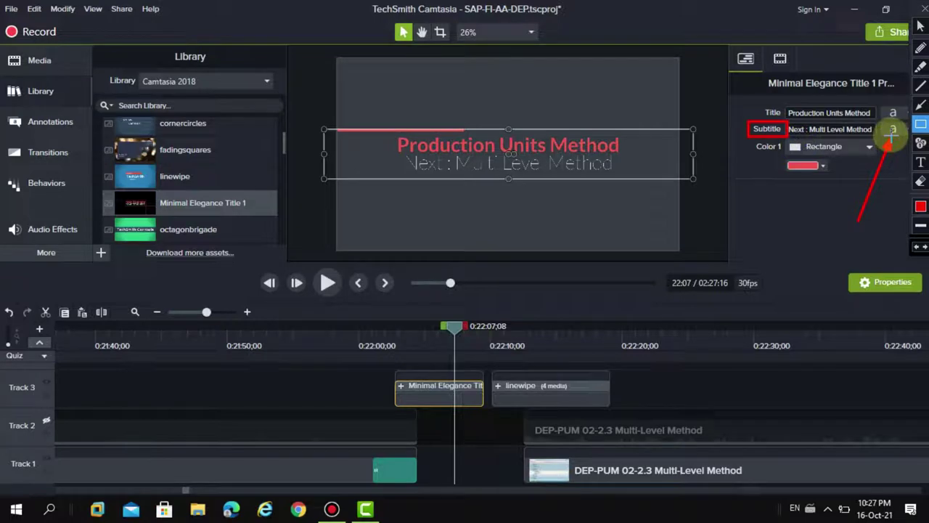
pyautogui.click(922, 208)
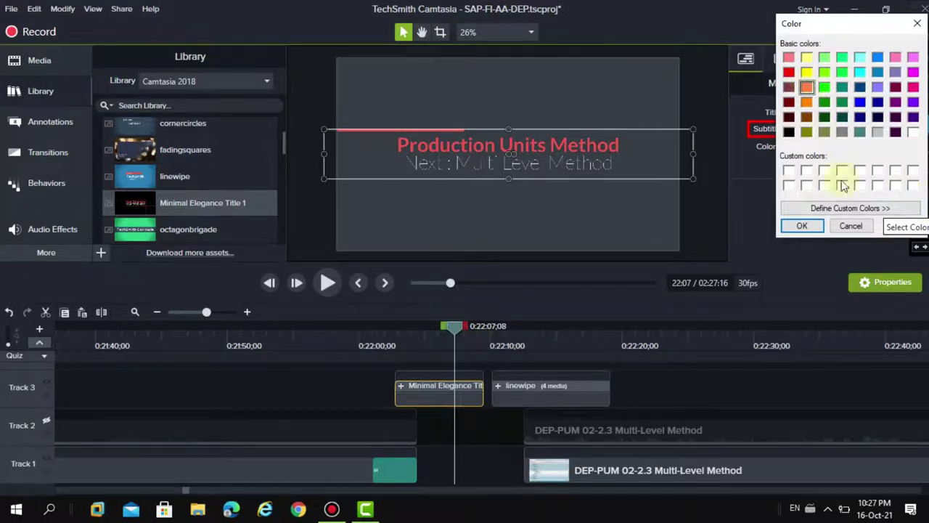
pyautogui.click(802, 226)
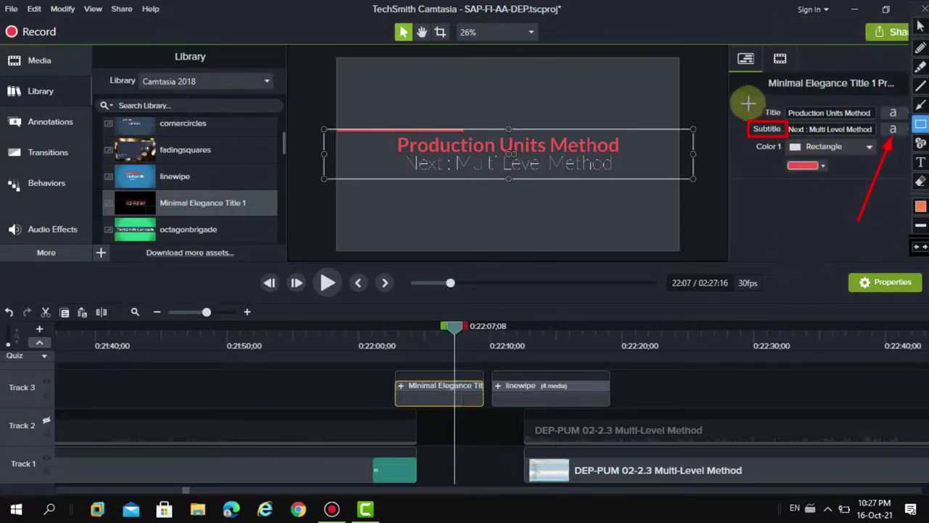
pyautogui.moveTo(750, 102); pyautogui.dragTo(784, 120)
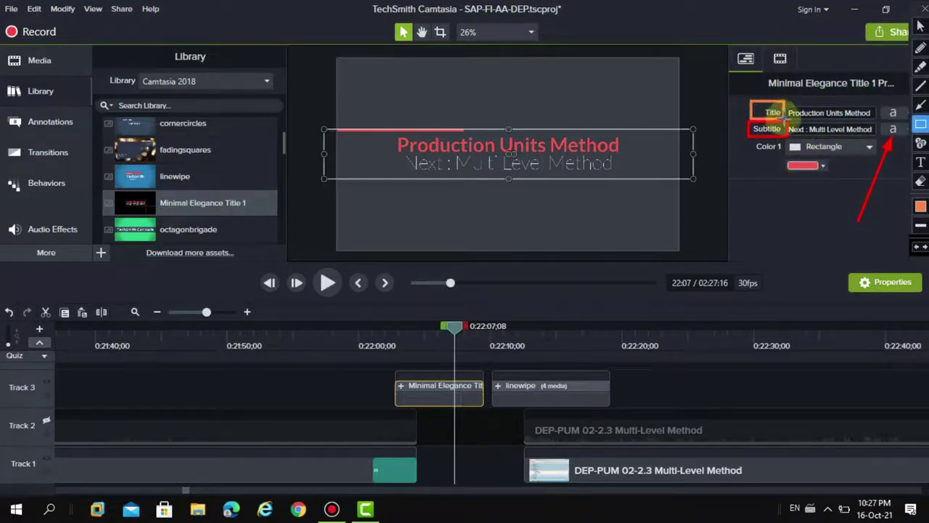
pyautogui.click(921, 105)
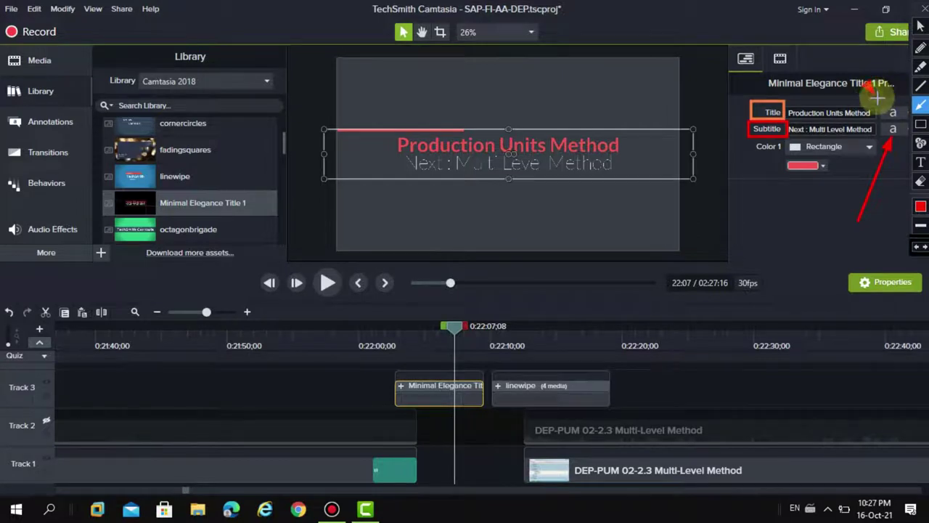
pyautogui.moveTo(878, 95); pyautogui.dragTo(891, 106)
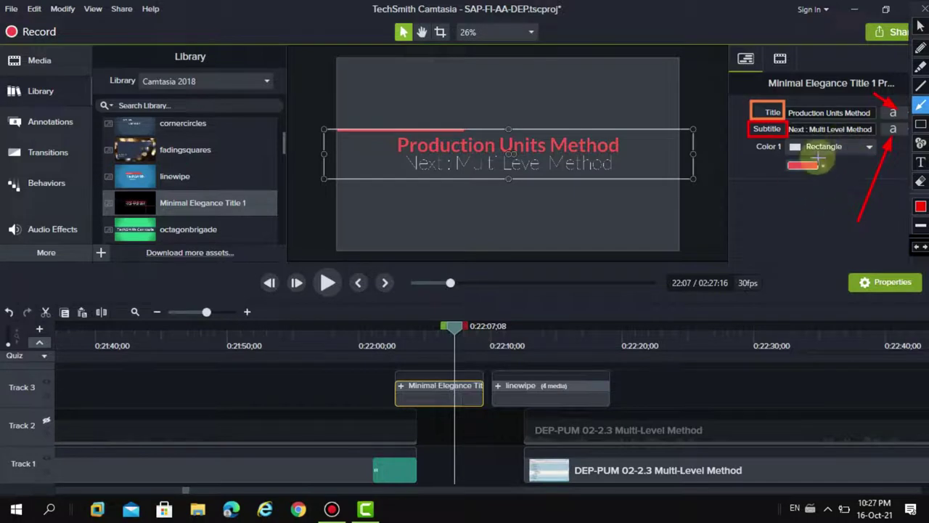
pyautogui.press('Escape')
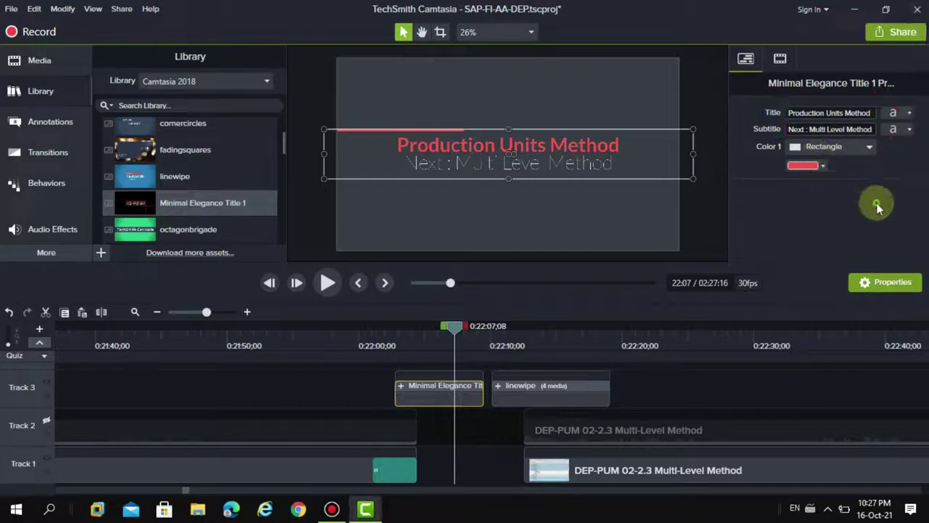
# Try green #739922 as the title text's font colour and undo the change.
pyautogui.click(893, 113)
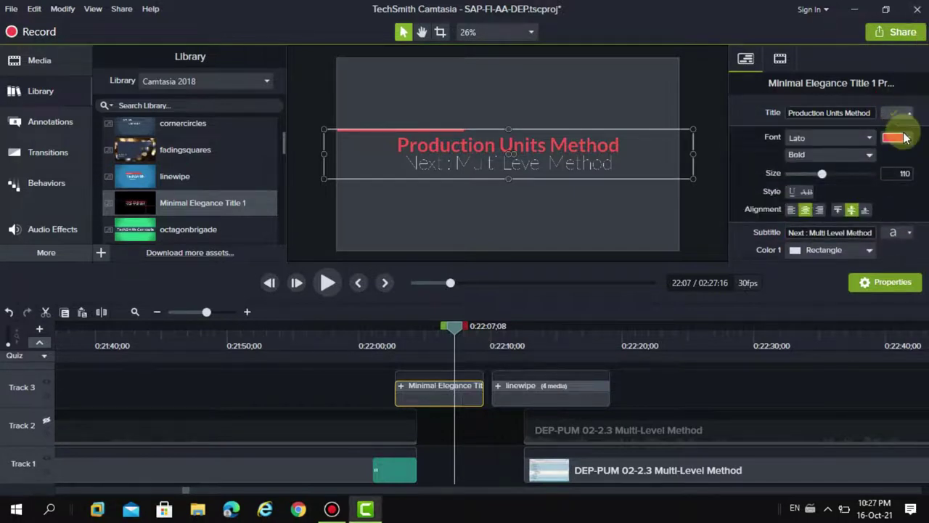
pyautogui.click(905, 138)
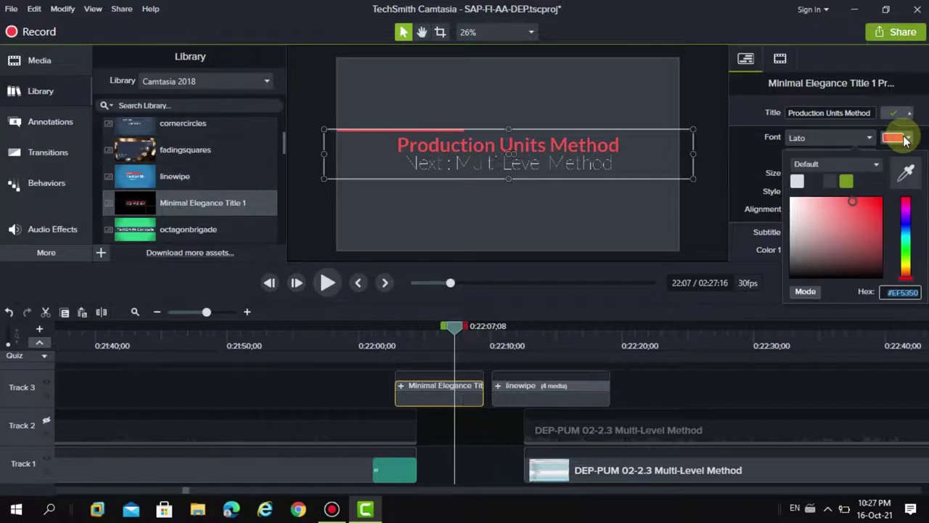
pyautogui.click(851, 180)
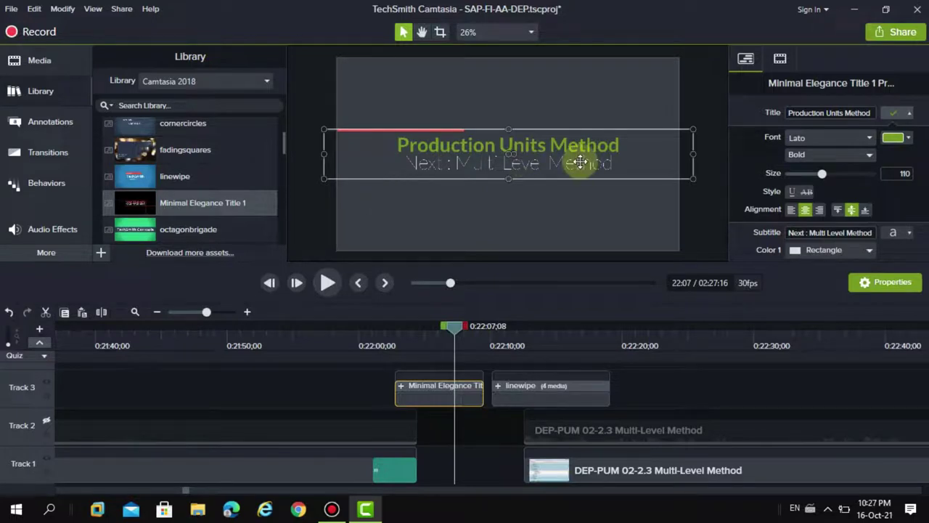
pyautogui.click(903, 141)
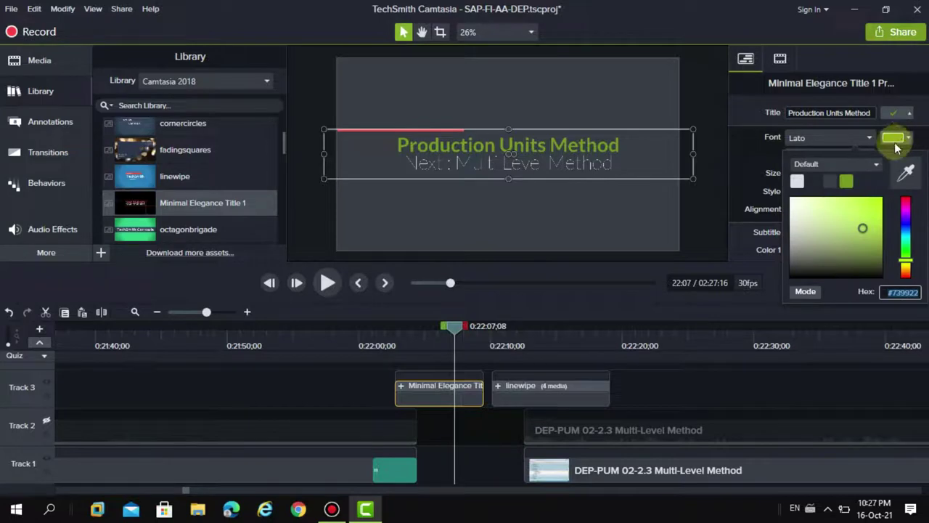
pyautogui.click(588, 209)
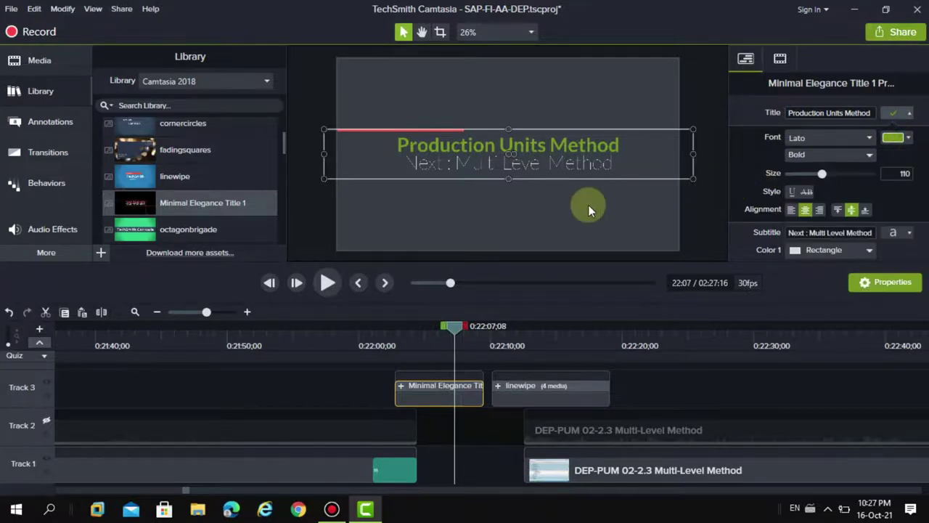
pyautogui.click(8, 312)
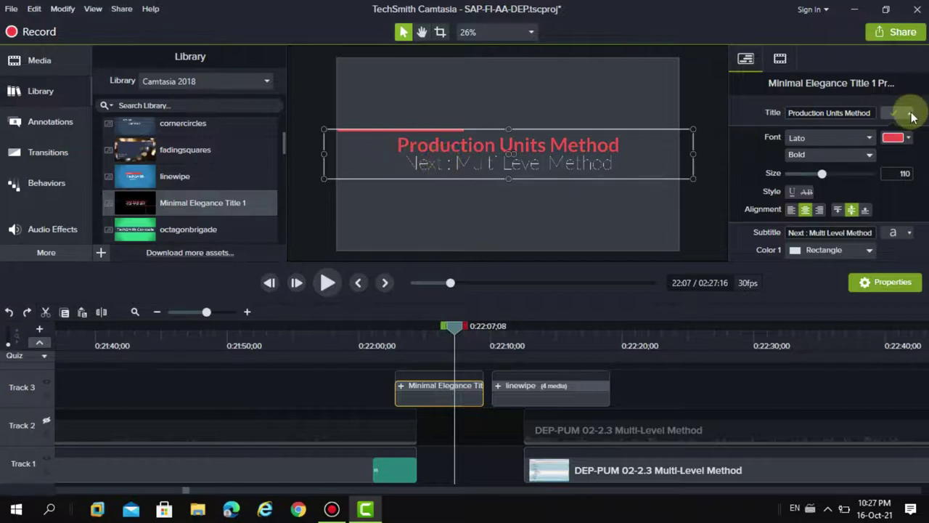
# Try green as the Color 1 rectangle colour of the Minimal Elegance title and undo the change.
pyautogui.click(911, 117)
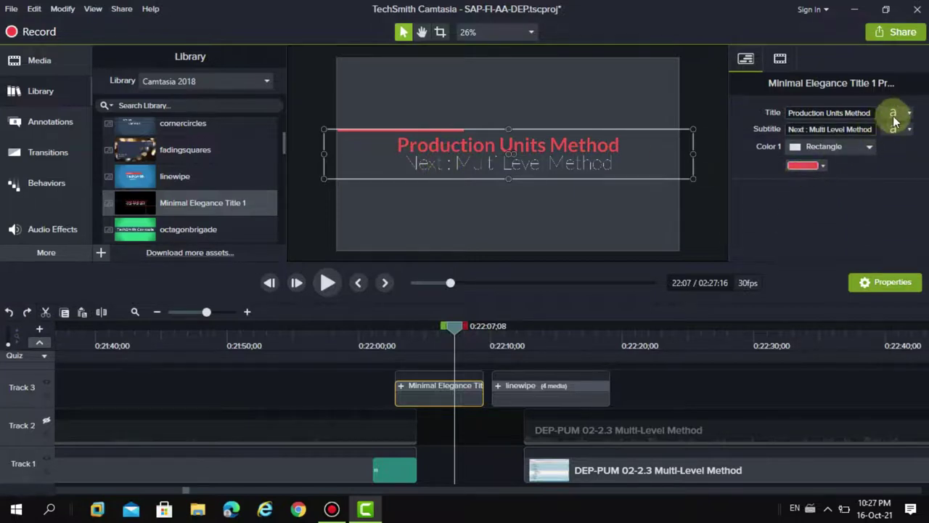
pyautogui.click(894, 118)
pyautogui.click(894, 115)
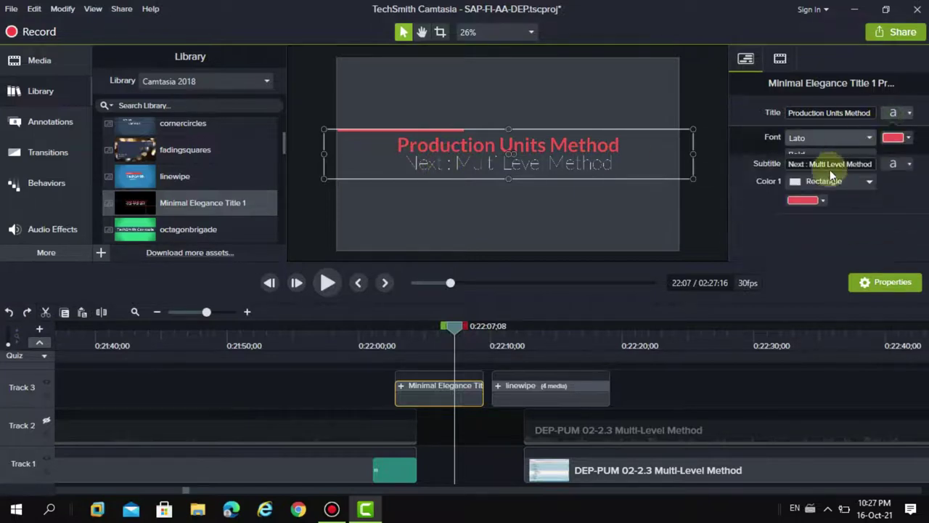
pyautogui.click(820, 165)
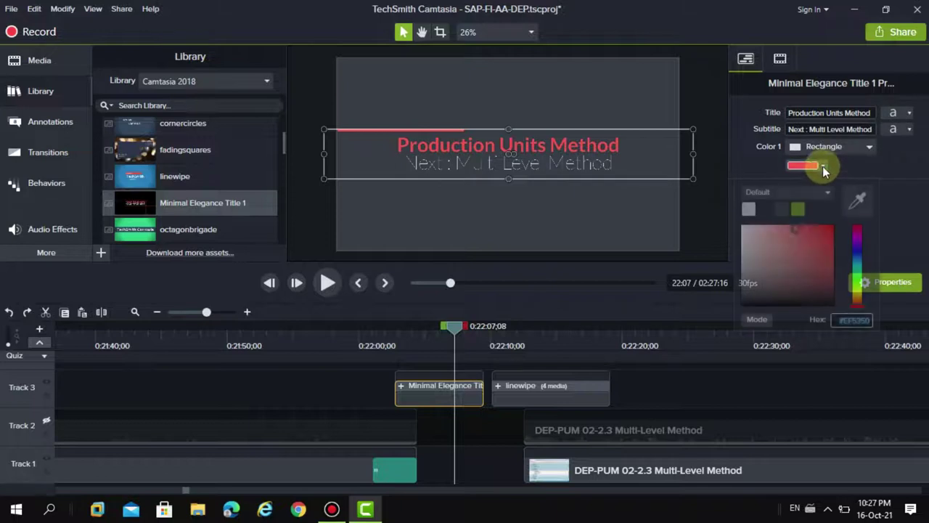
pyautogui.click(799, 213)
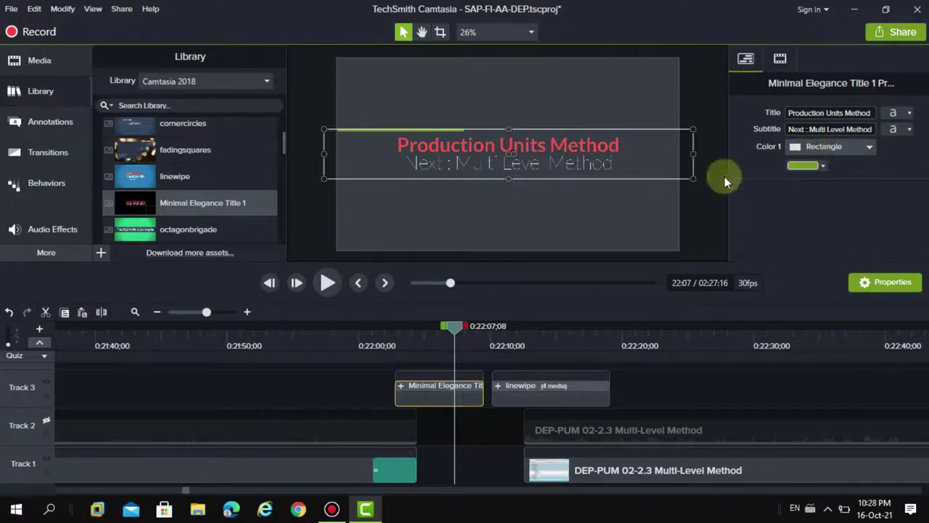
pyautogui.click(8, 312)
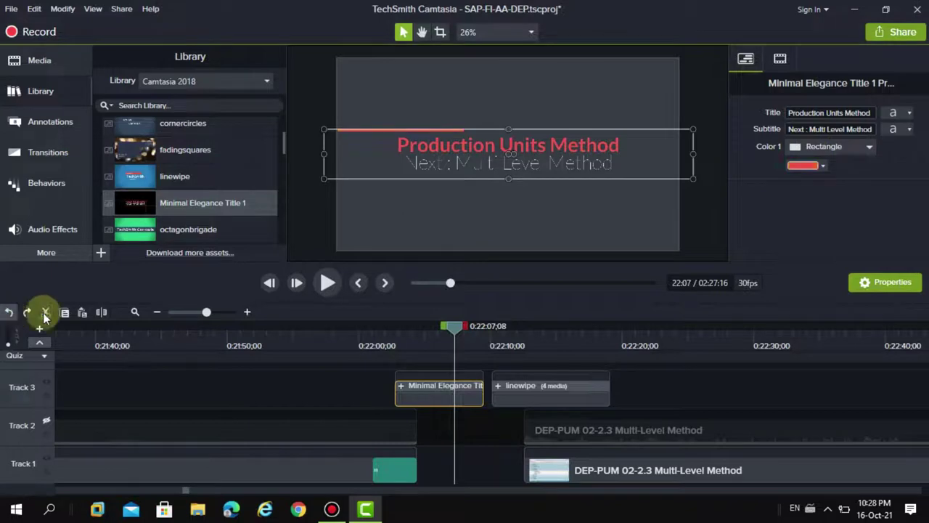
# Set the font style of the title's subtitle, Next : Multi Level Method, to Bold.
pyautogui.click(904, 113)
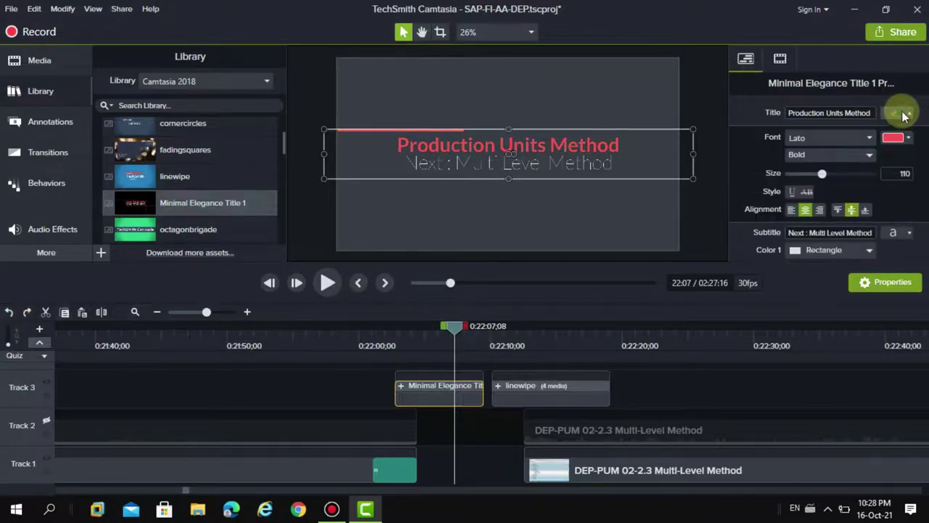
pyautogui.click(904, 114)
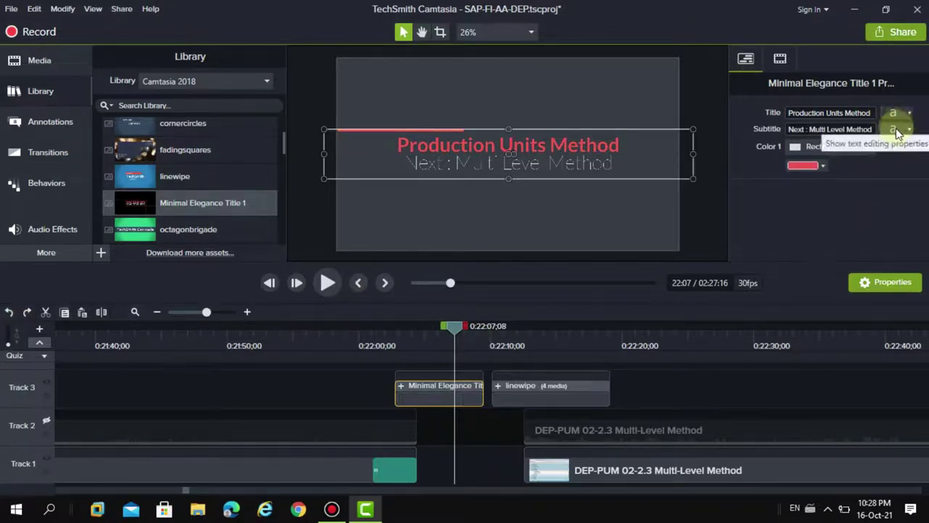
pyautogui.click(896, 131)
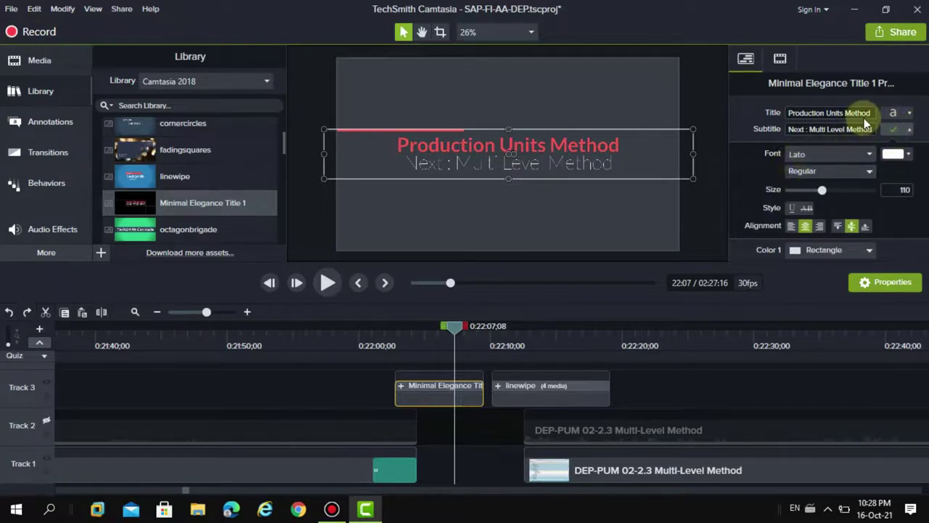
pyautogui.click(894, 114)
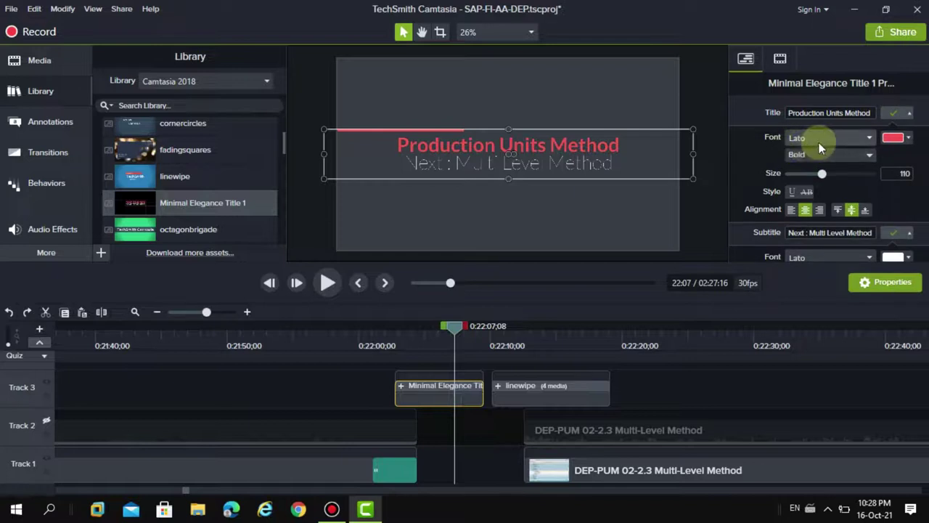
pyautogui.click(895, 114)
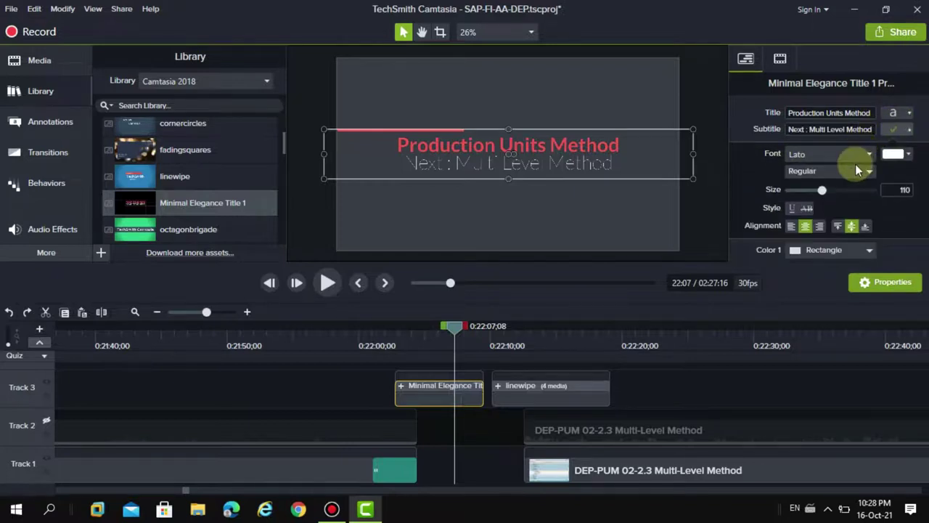
pyautogui.click(857, 172)
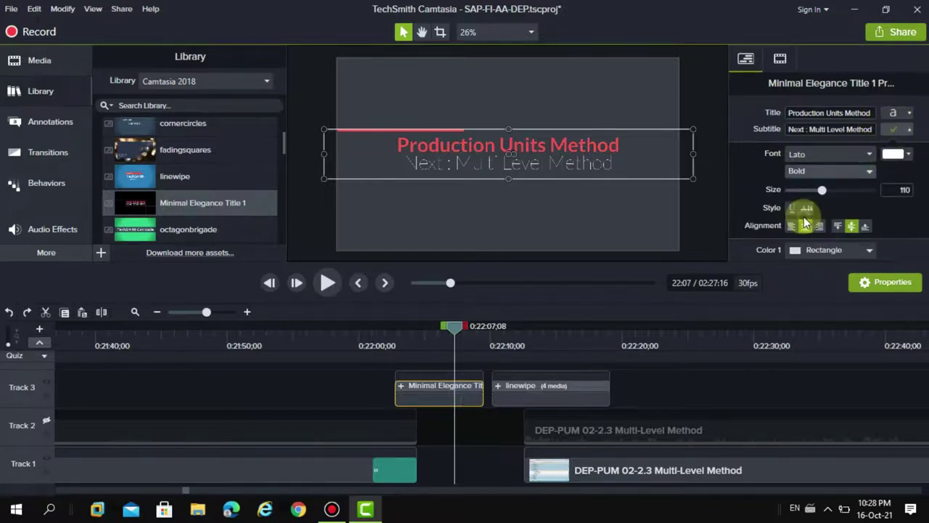
pyautogui.click(802, 215)
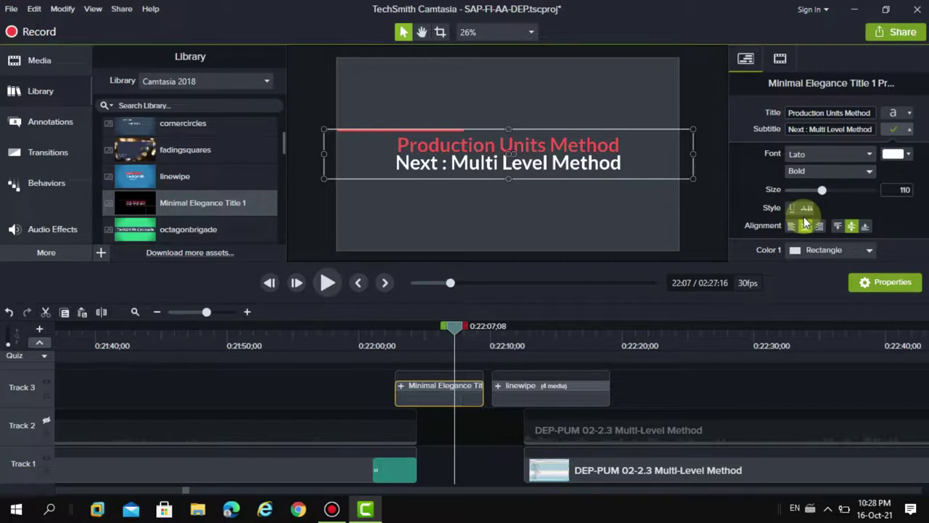
# Reduce the subtitle's font size to 80.
pyautogui.click(894, 113)
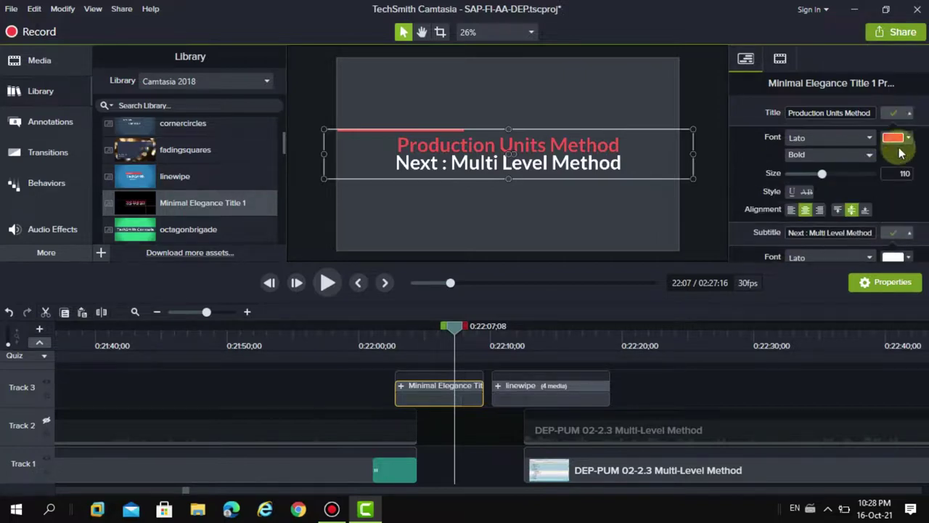
pyautogui.click(894, 232)
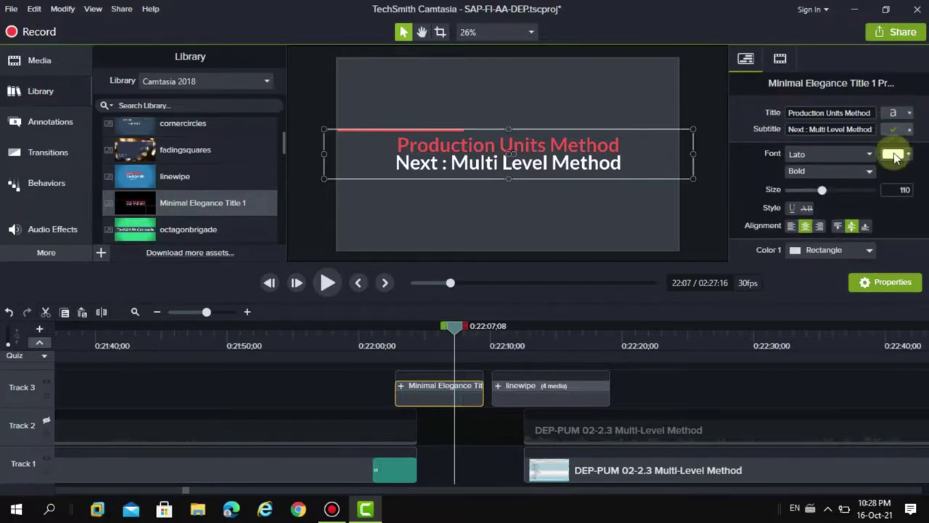
pyautogui.moveTo(823, 192); pyautogui.dragTo(813, 189)
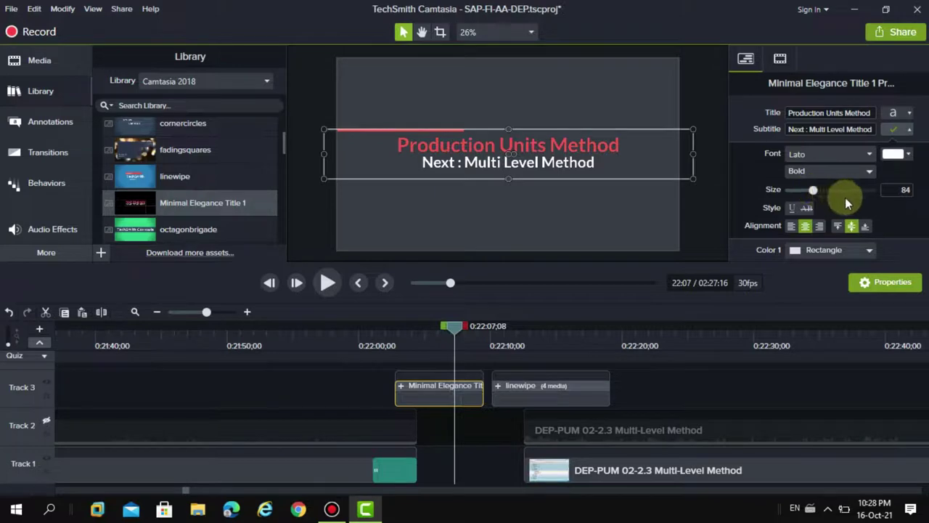
pyautogui.moveTo(815, 190); pyautogui.dragTo(814, 189)
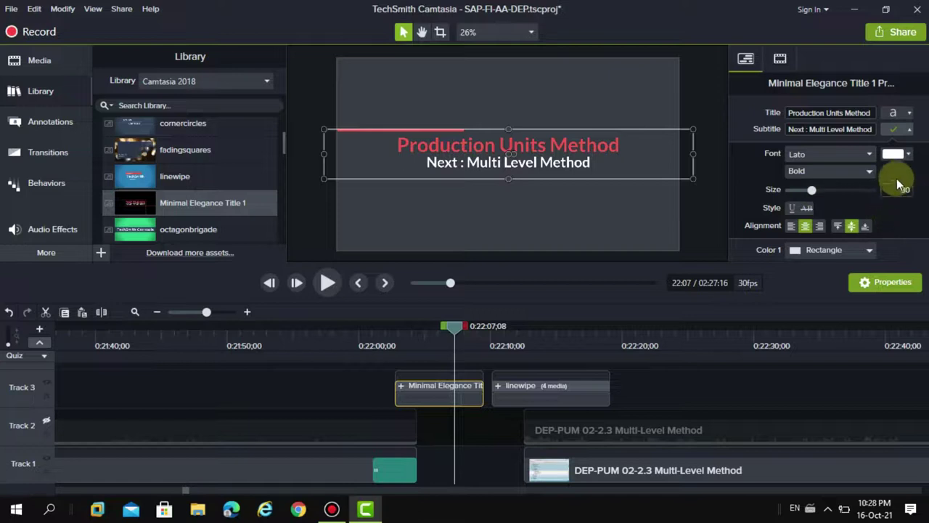
# Try green as the subtitle's font colour and undo the change.
pyautogui.click(899, 156)
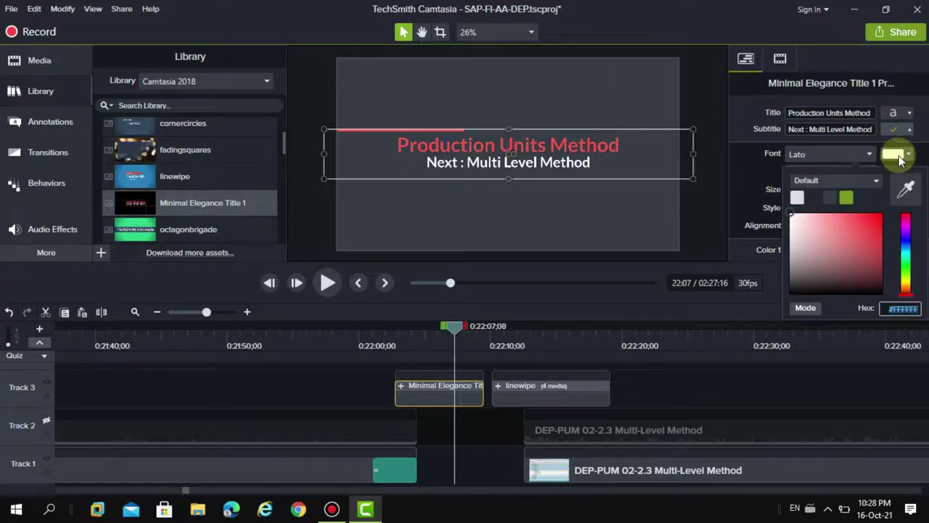
pyautogui.click(848, 201)
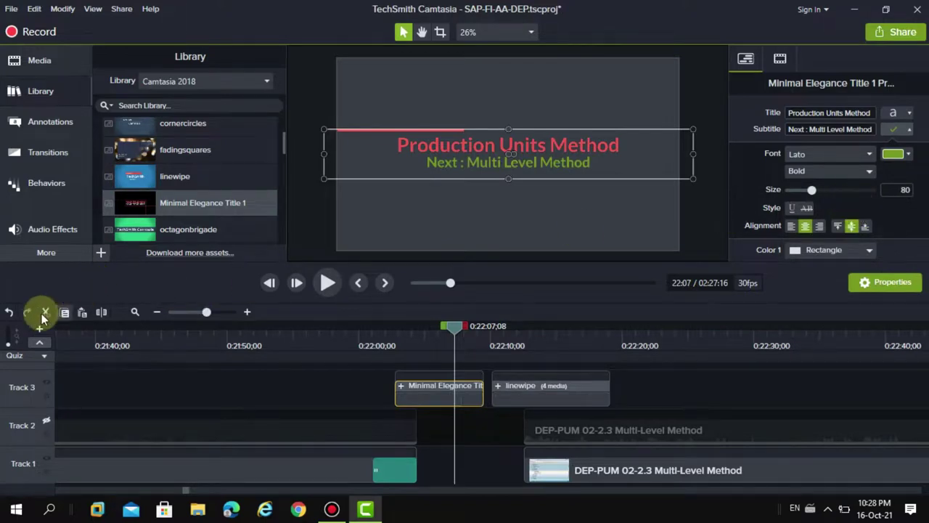
pyautogui.click(8, 314)
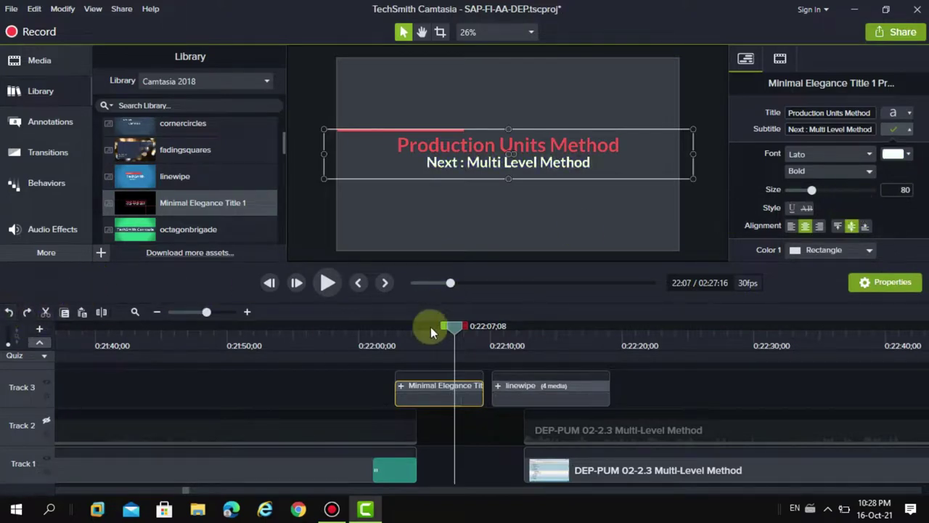
# Play the reformatted title from about 0:22:00 in the canvas and pause the playback.
pyautogui.moveTo(453, 331); pyautogui.dragTo(361, 331)
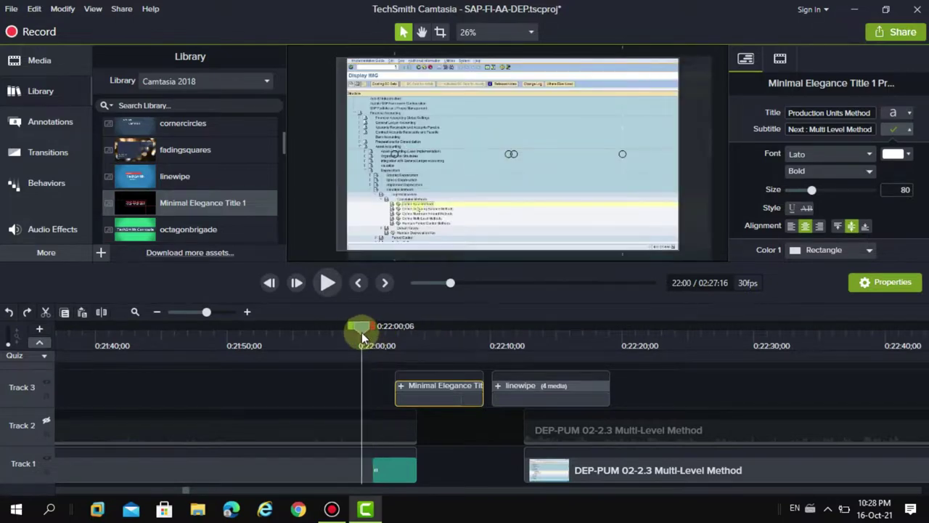
pyautogui.click(325, 283)
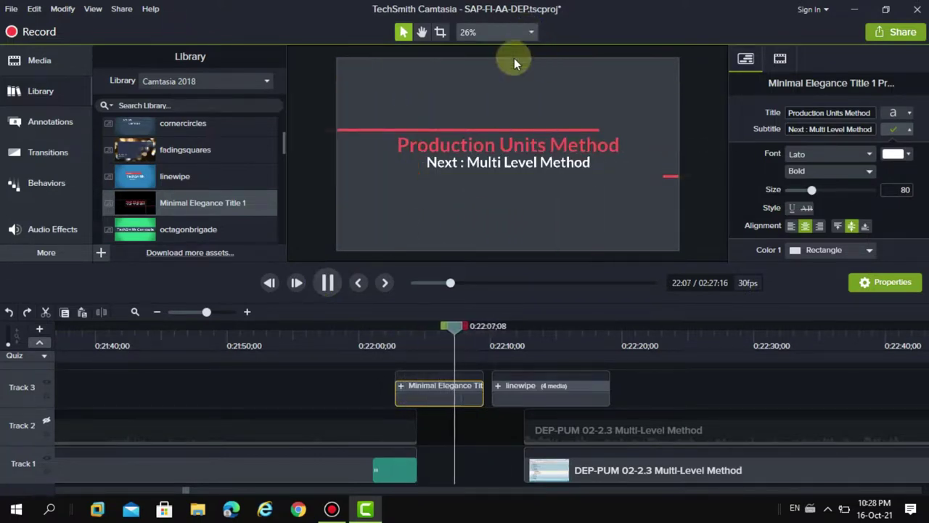
pyautogui.click(327, 282)
# Return the playhead to about 0:22:00 and detach the canvas into a maximised window.
pyautogui.moveTo(471, 327); pyautogui.dragTo(365, 333)
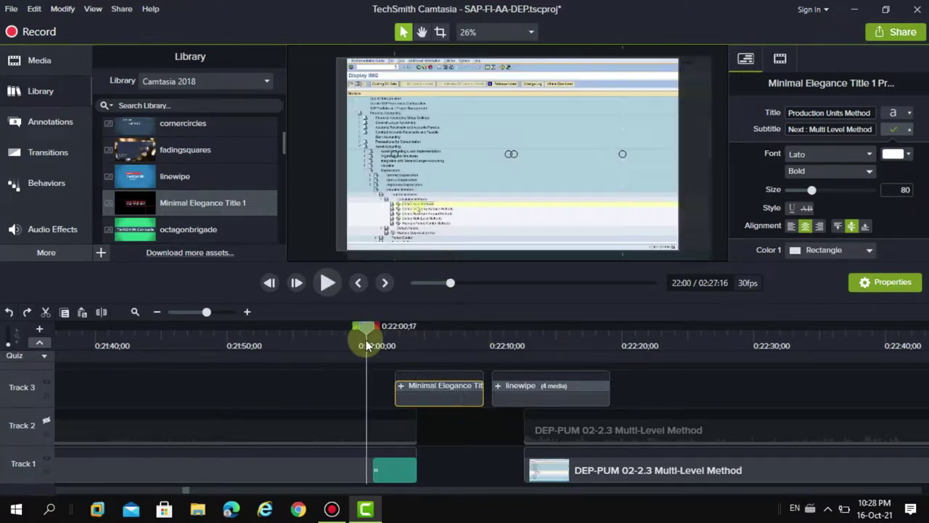
pyautogui.click(517, 32)
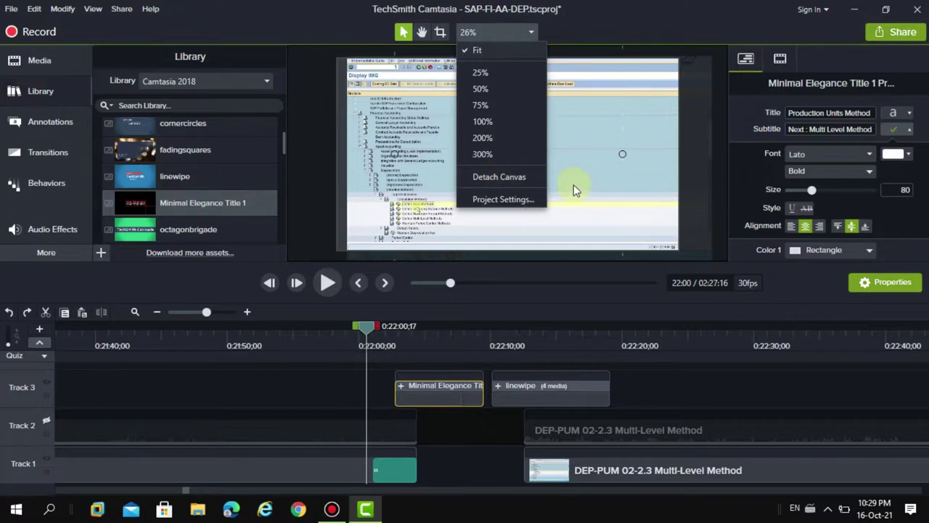
pyautogui.click(505, 178)
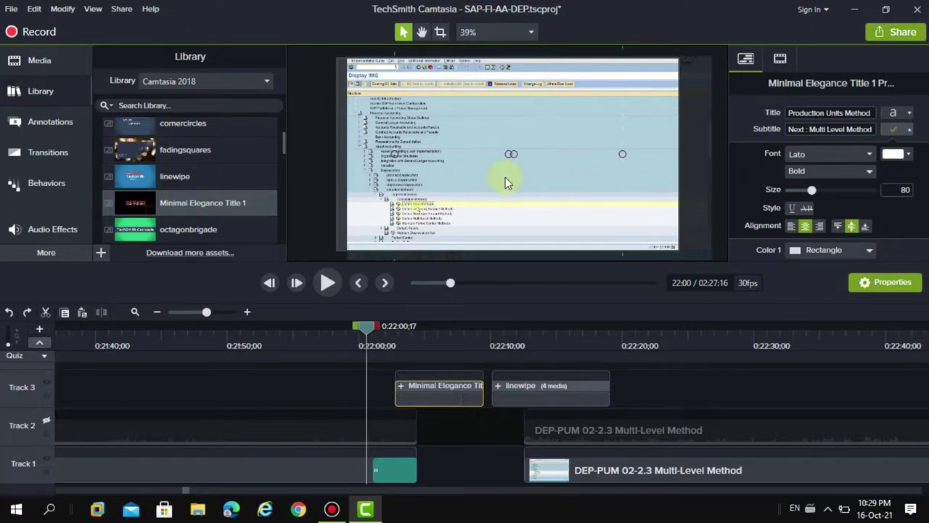
pyautogui.click(692, 56)
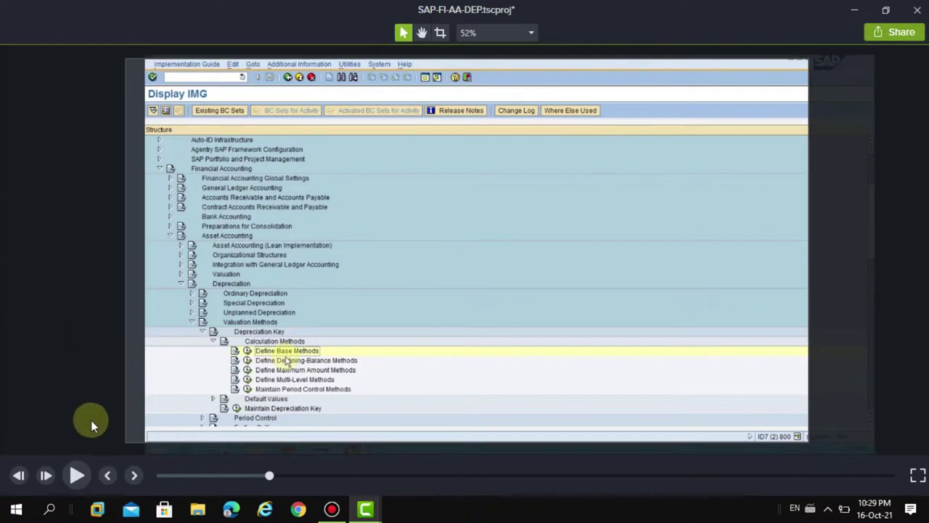
# Play the title and the start of the linewipe intro in the detached canvas, pause at about 0:22:13, and reattach the canvas.
pyautogui.click(77, 475)
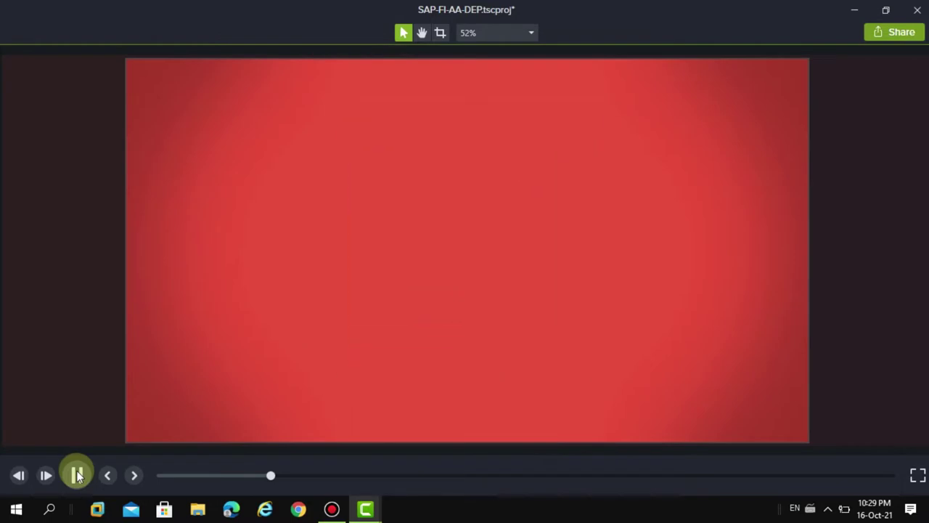
pyautogui.click(76, 475)
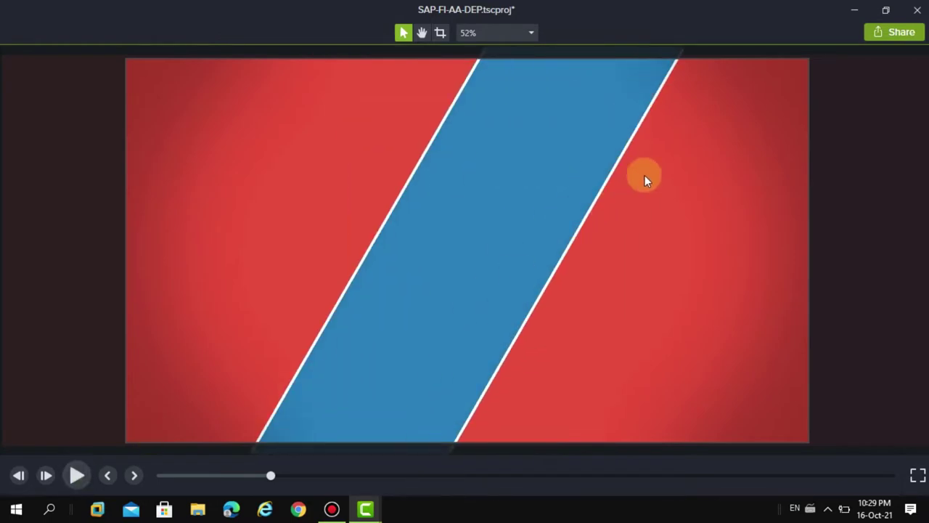
pyautogui.press('Escape')
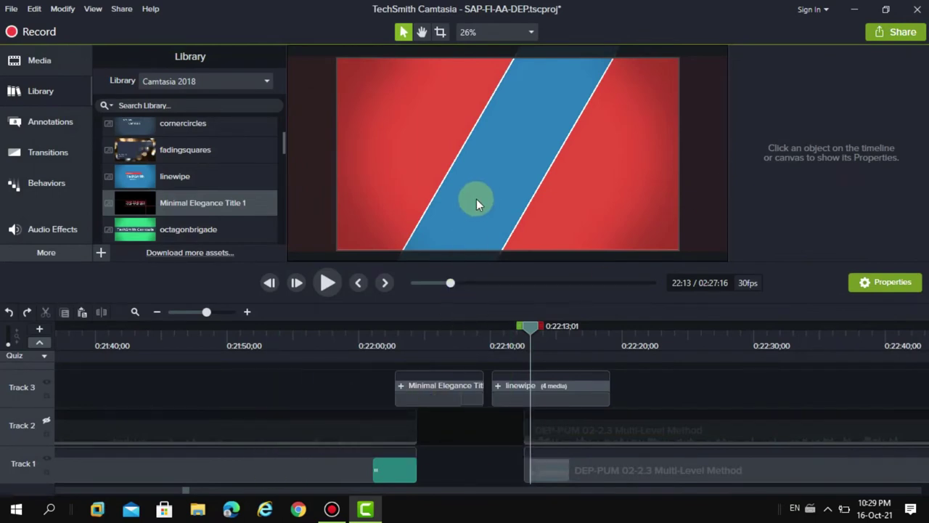
# Move the playhead back to about 0:22:01, inside the Page turn transition.
pyautogui.moveTo(527, 324); pyautogui.dragTo(383, 333)
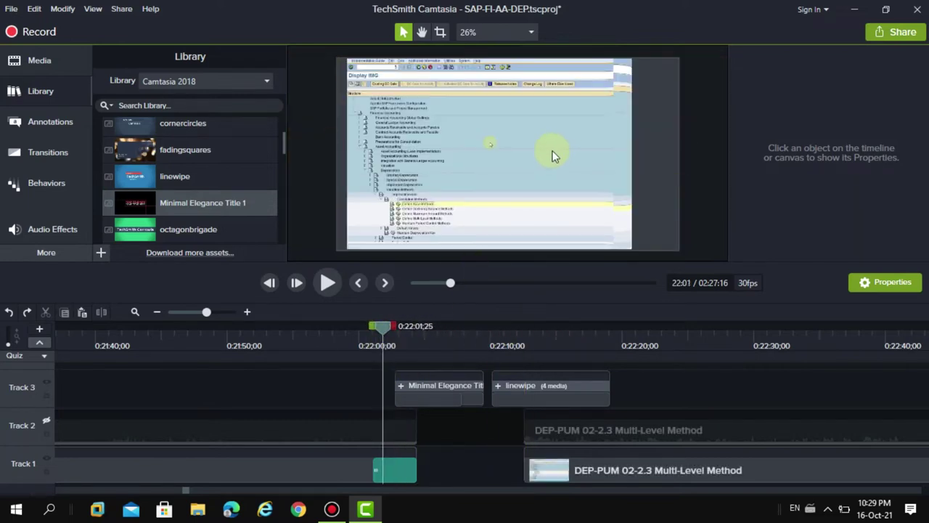
pyautogui.moveTo(546, 7)
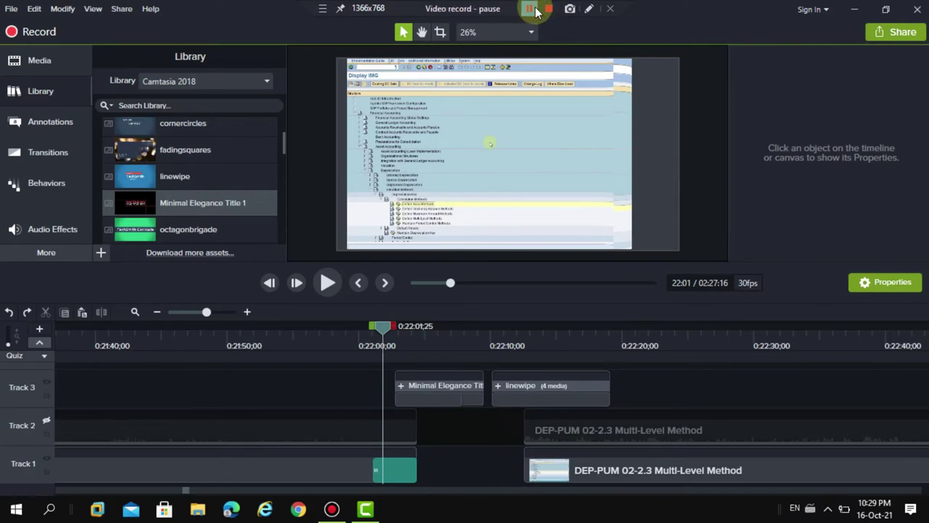